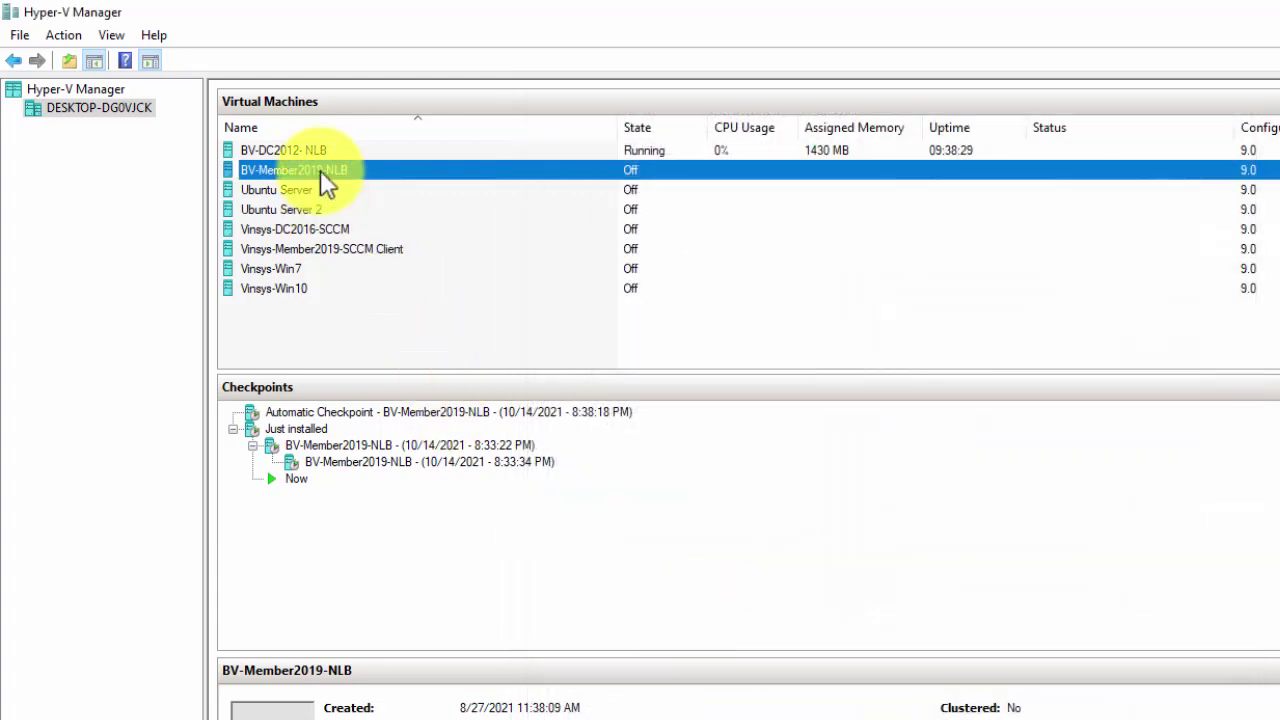
# Start the BV-Member2019-NLB virtual machine and connect to it.
pyautogui.rightClick(320, 170)
pyautogui.click(378, 244)
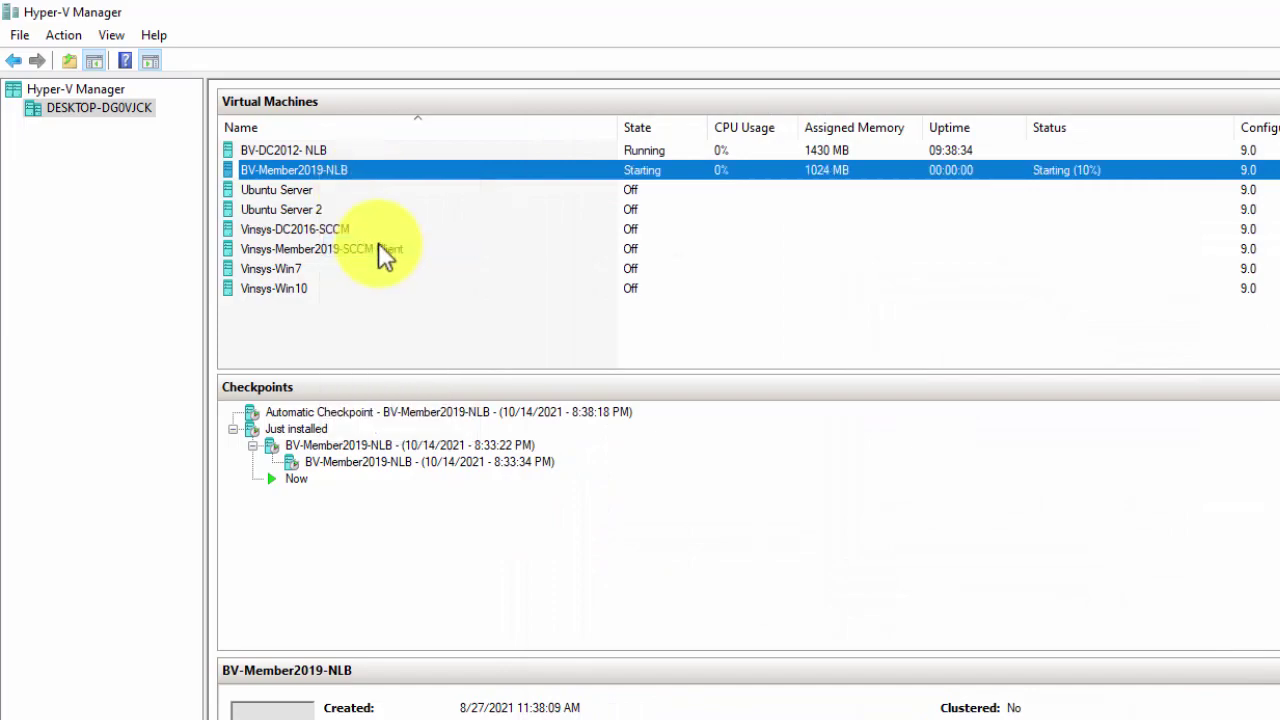
pyautogui.rightClick(333, 172)
pyautogui.click(392, 187)
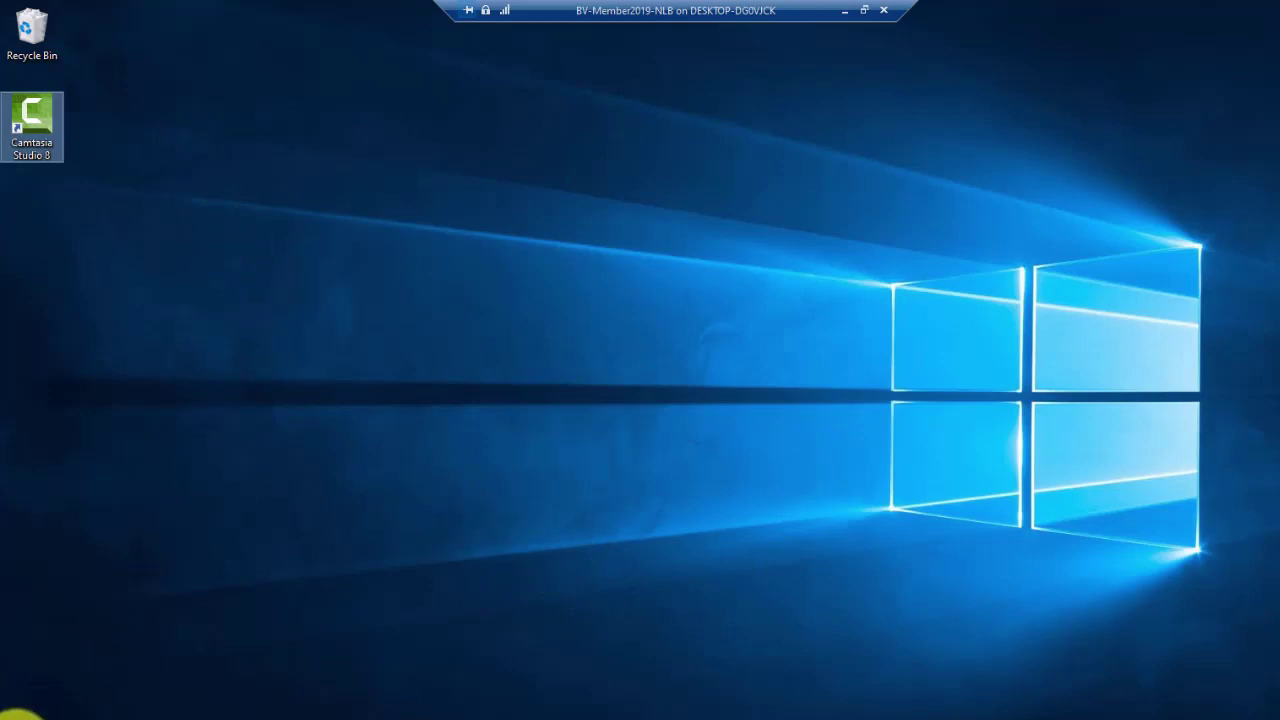
# Open Server Manager in the virtual machine, dismiss the Windows Admin Center notice and show the Local Server properties.
pyautogui.click(12, 714)
pyautogui.click(310, 298)
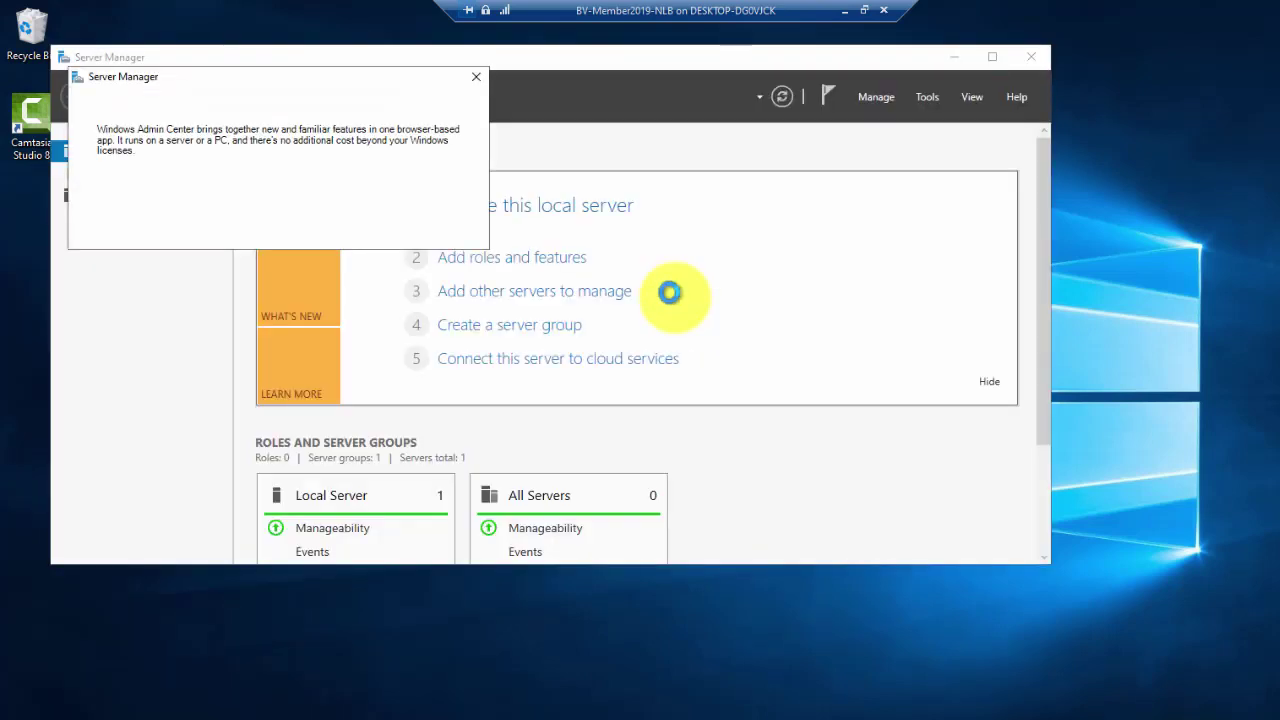
pyautogui.click(476, 77)
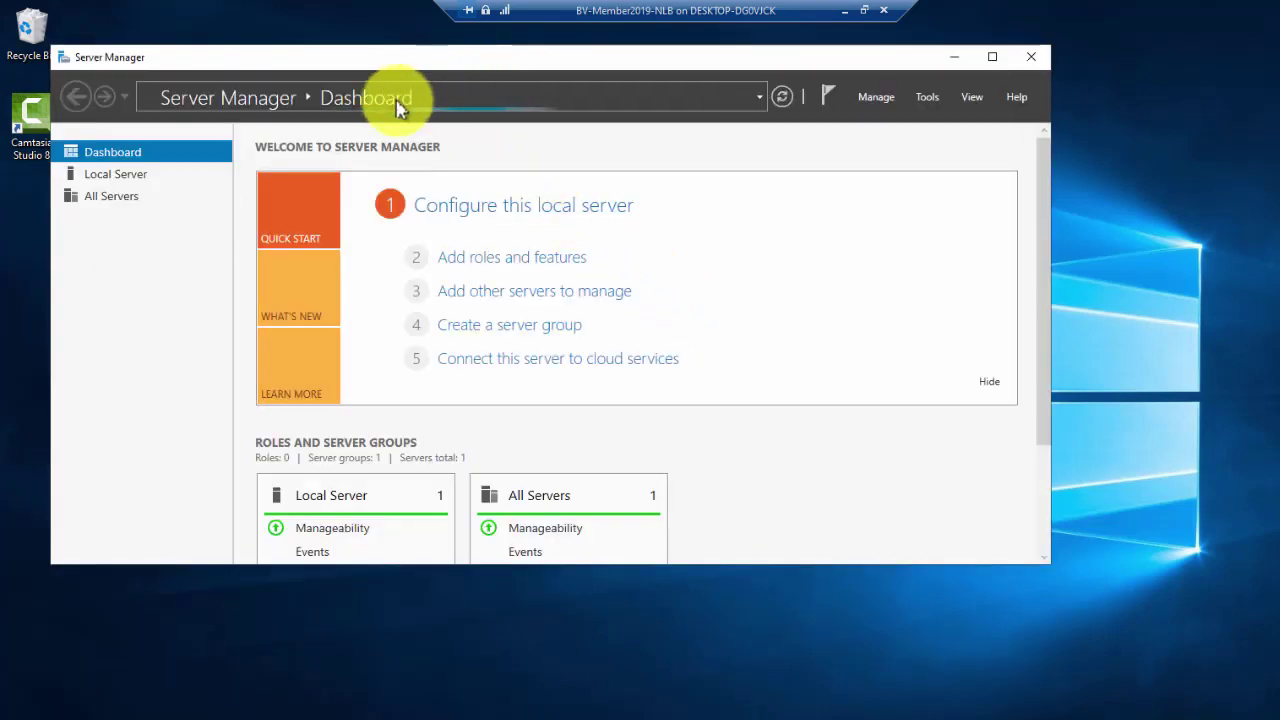
pyautogui.click(111, 180)
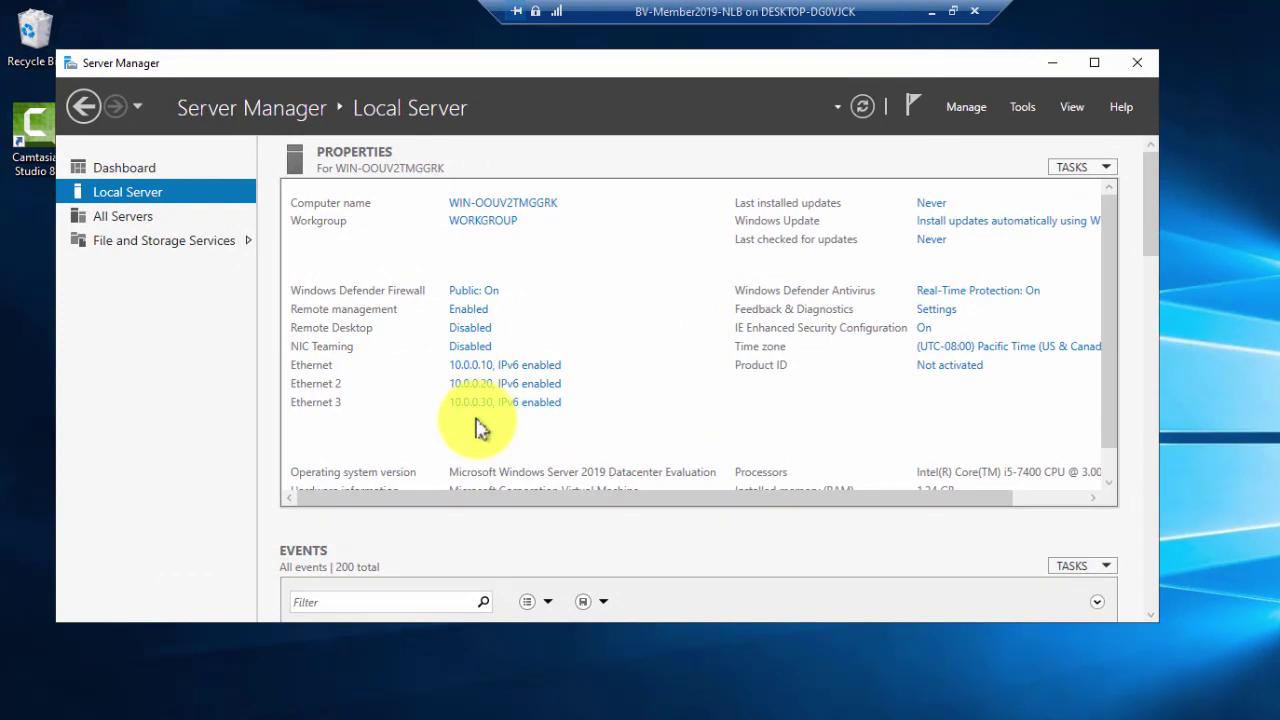
# Begin a new NIC team named NICTeaming with Ethernet, Ethernet 2 and Ethernet 3 as member adapters.
pyautogui.click(468, 347)
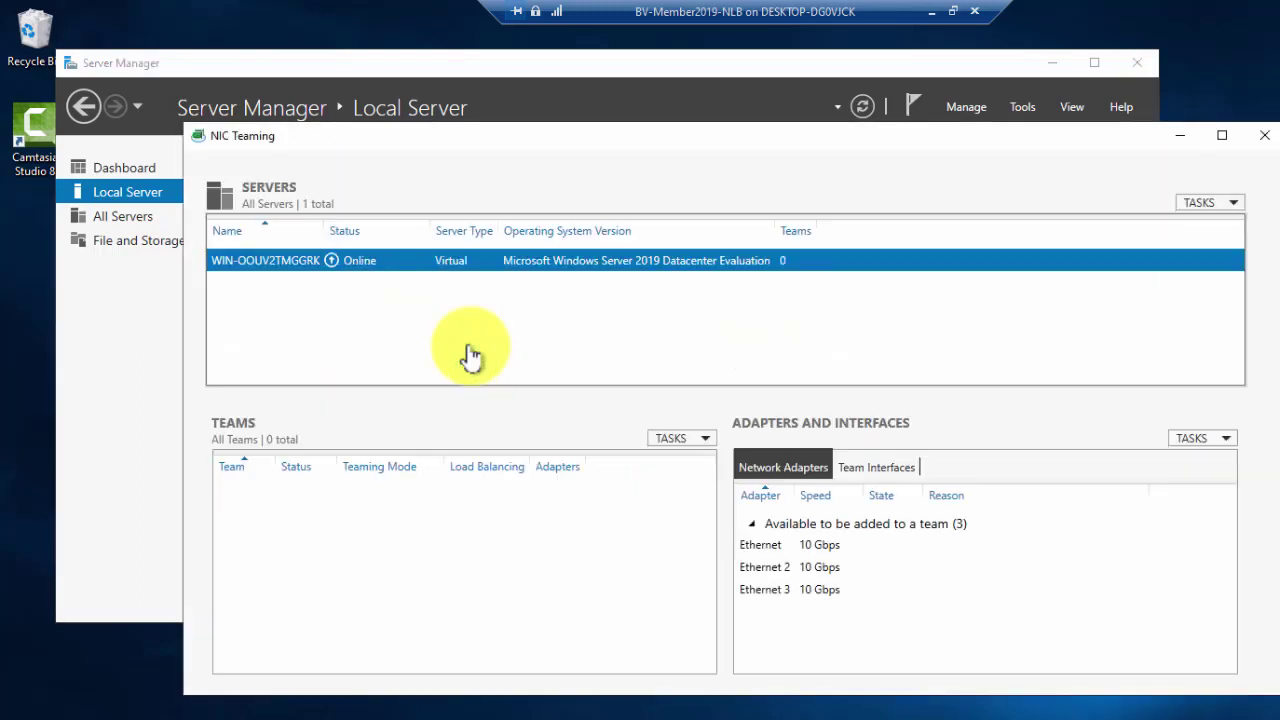
pyautogui.click(688, 443)
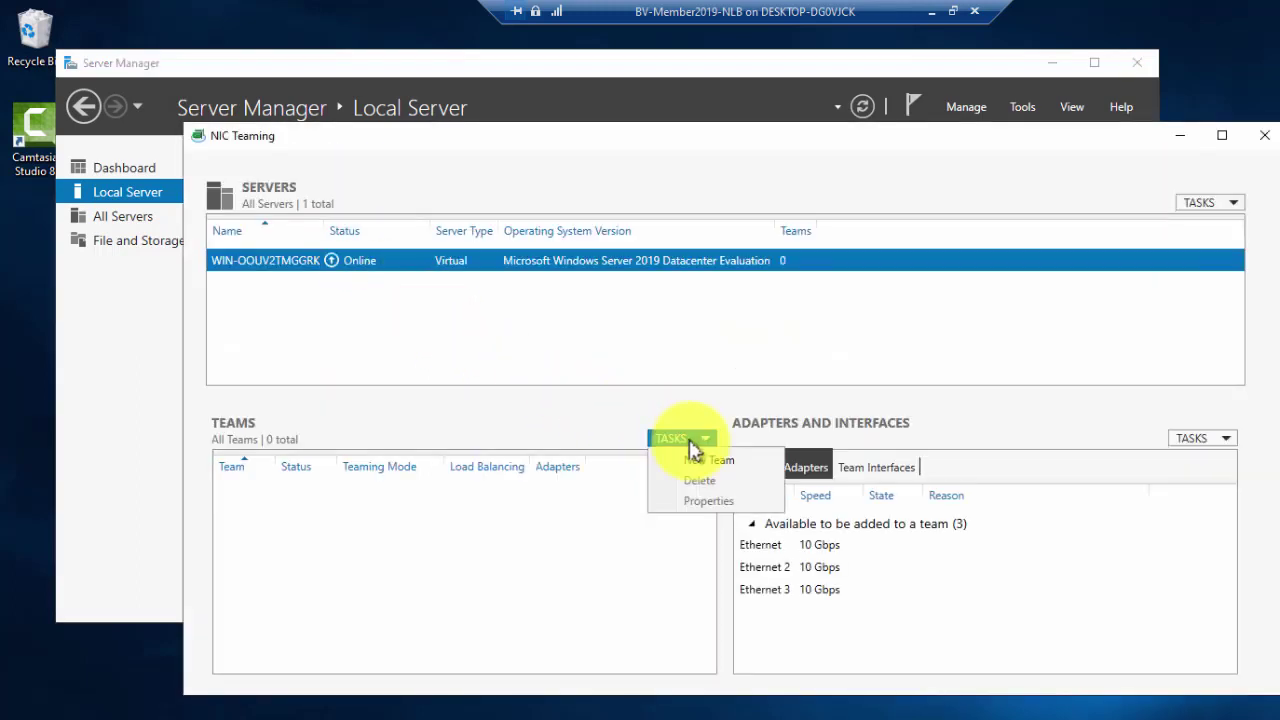
pyautogui.click(760, 466)
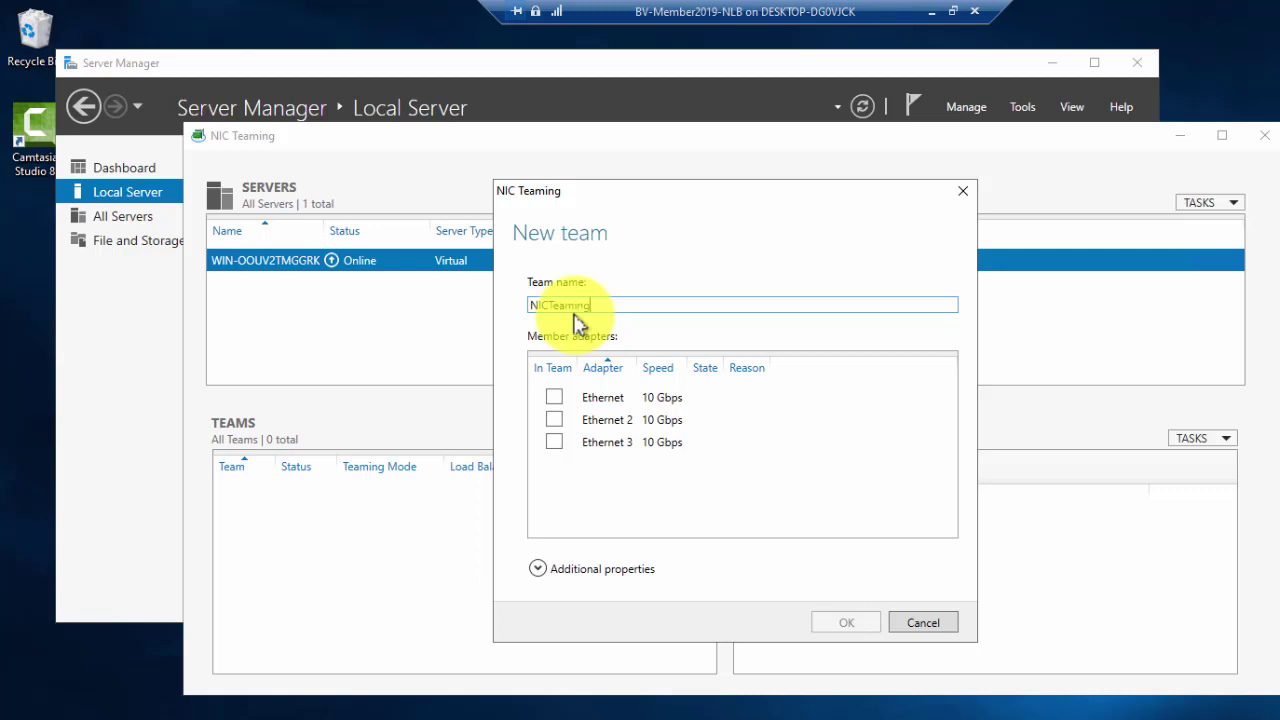
pyautogui.click(554, 398)
pyautogui.click(554, 420)
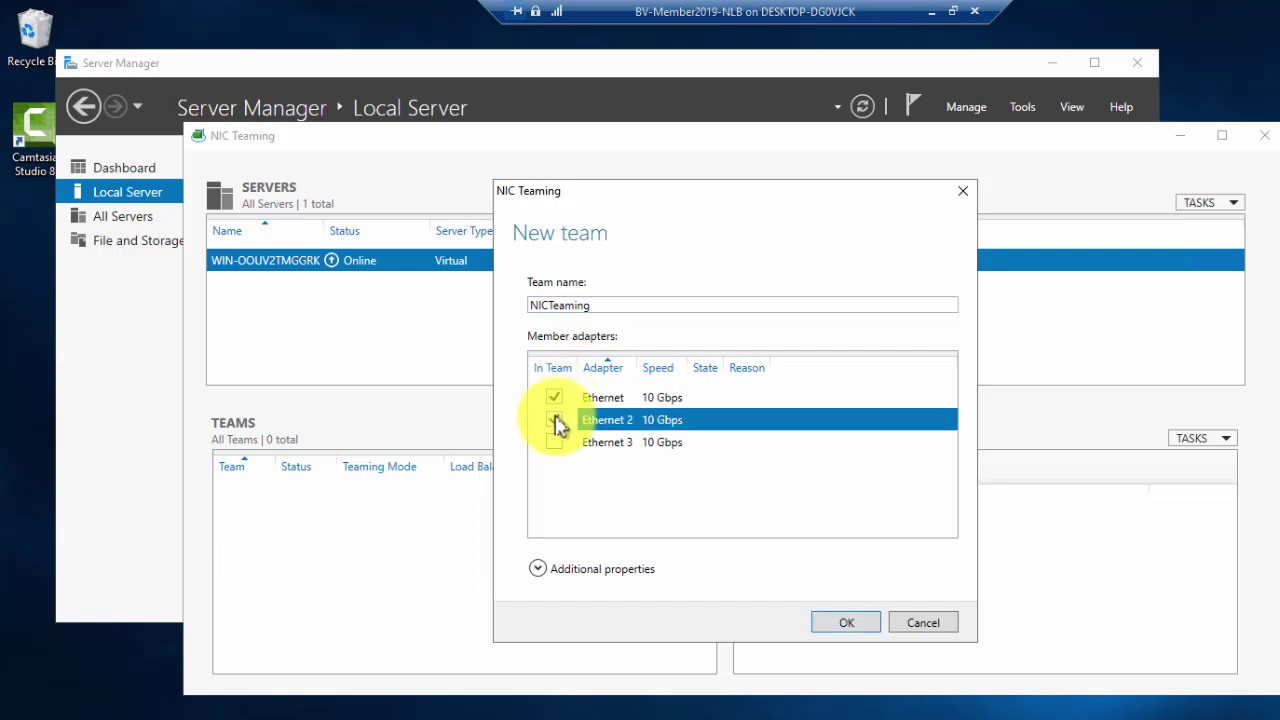
pyautogui.click(555, 443)
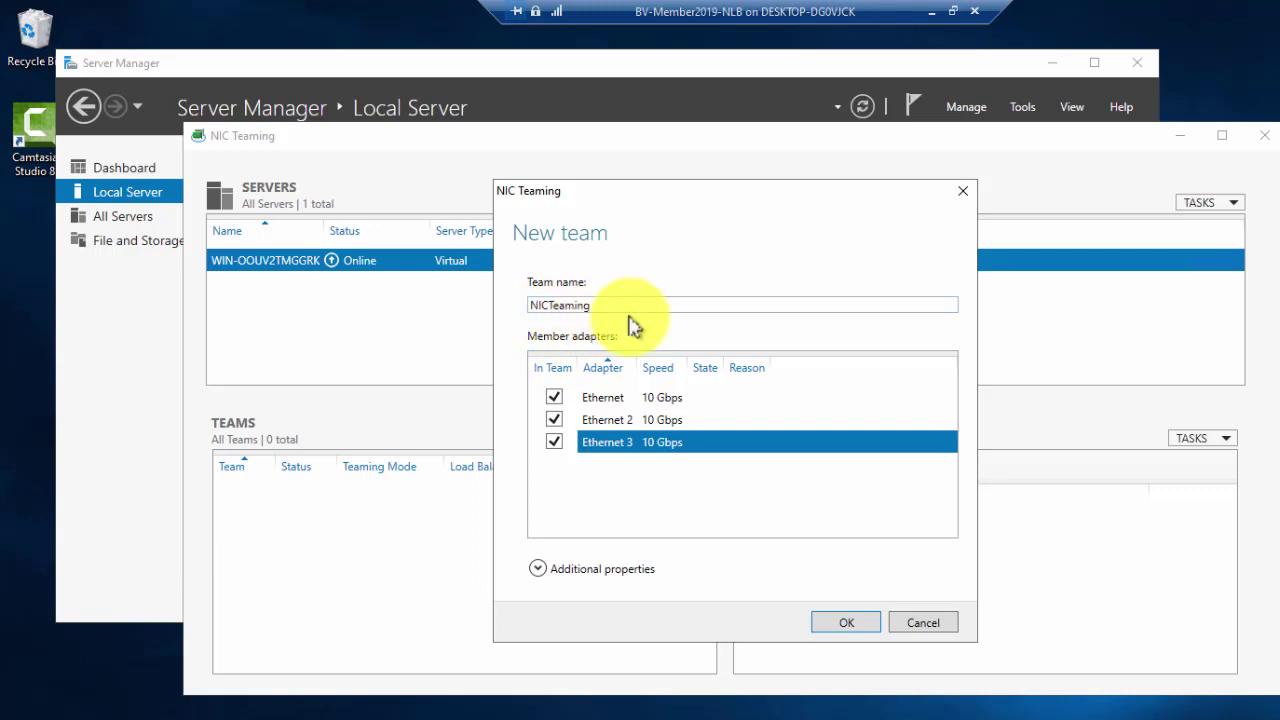
# Set Ethernet 3 as the standby adapter in the additional properties and create the team.
pyautogui.click(539, 569)
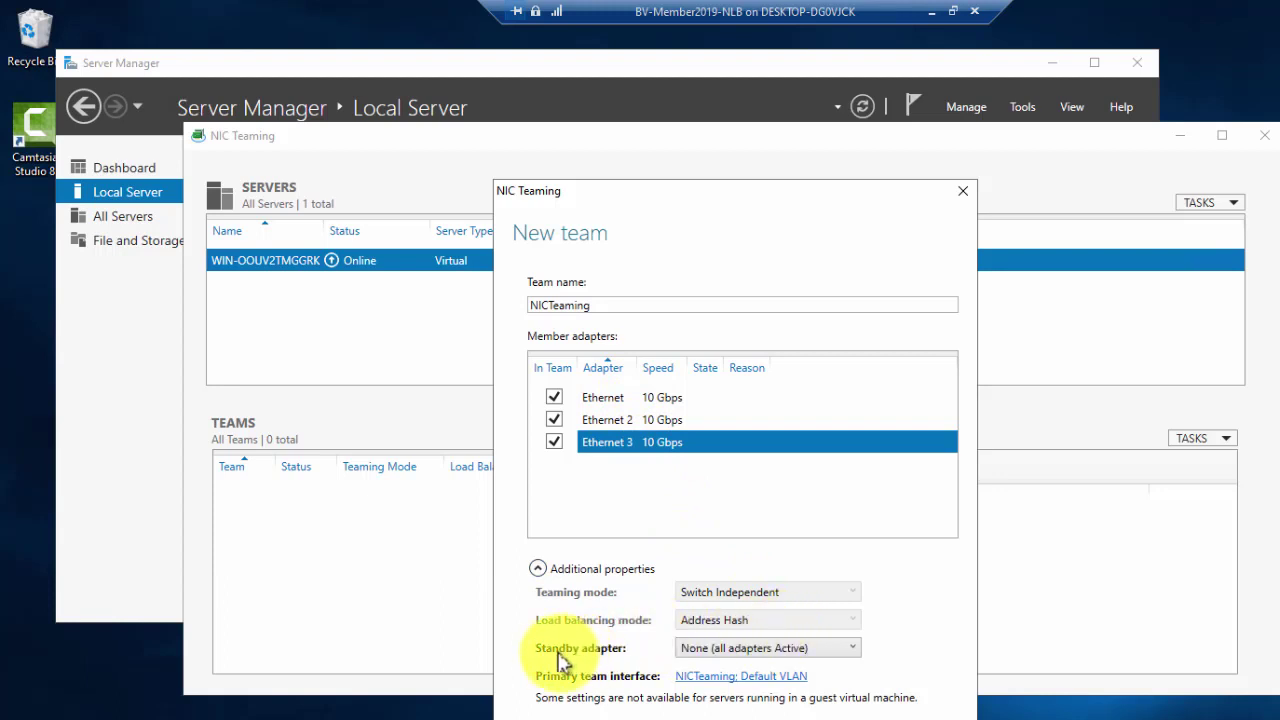
pyautogui.click(721, 650)
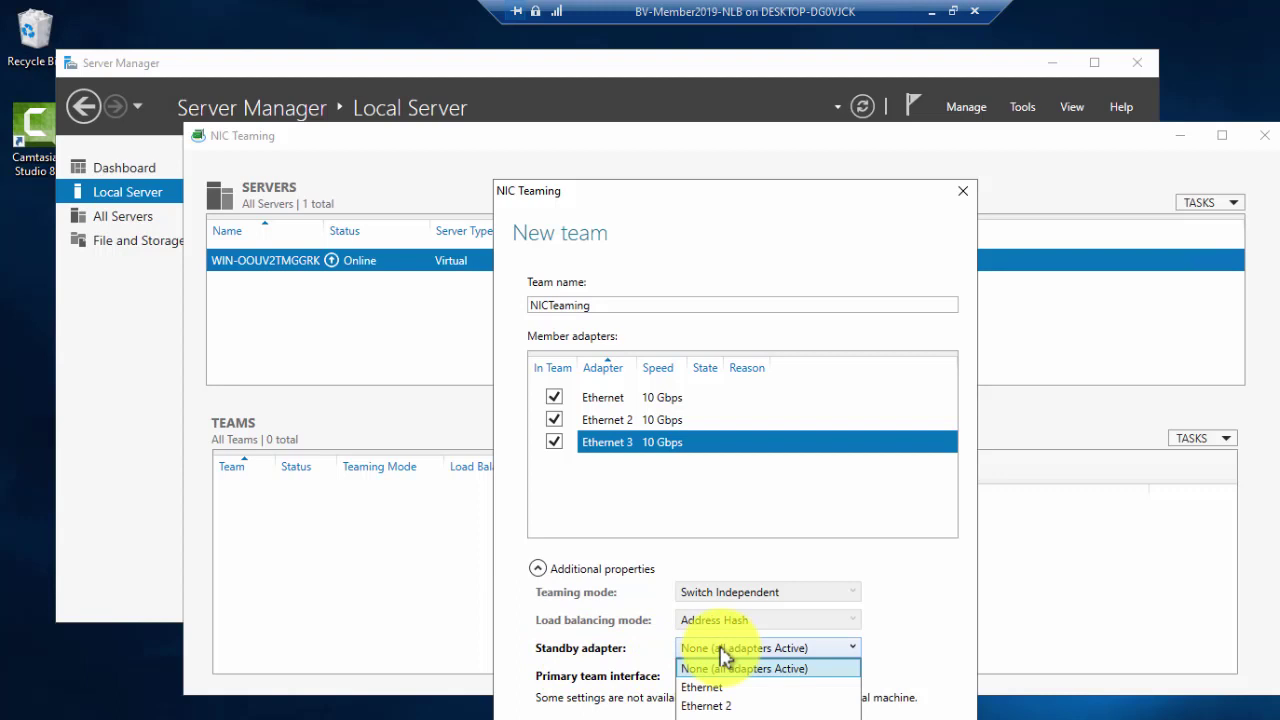
pyautogui.click(721, 650)
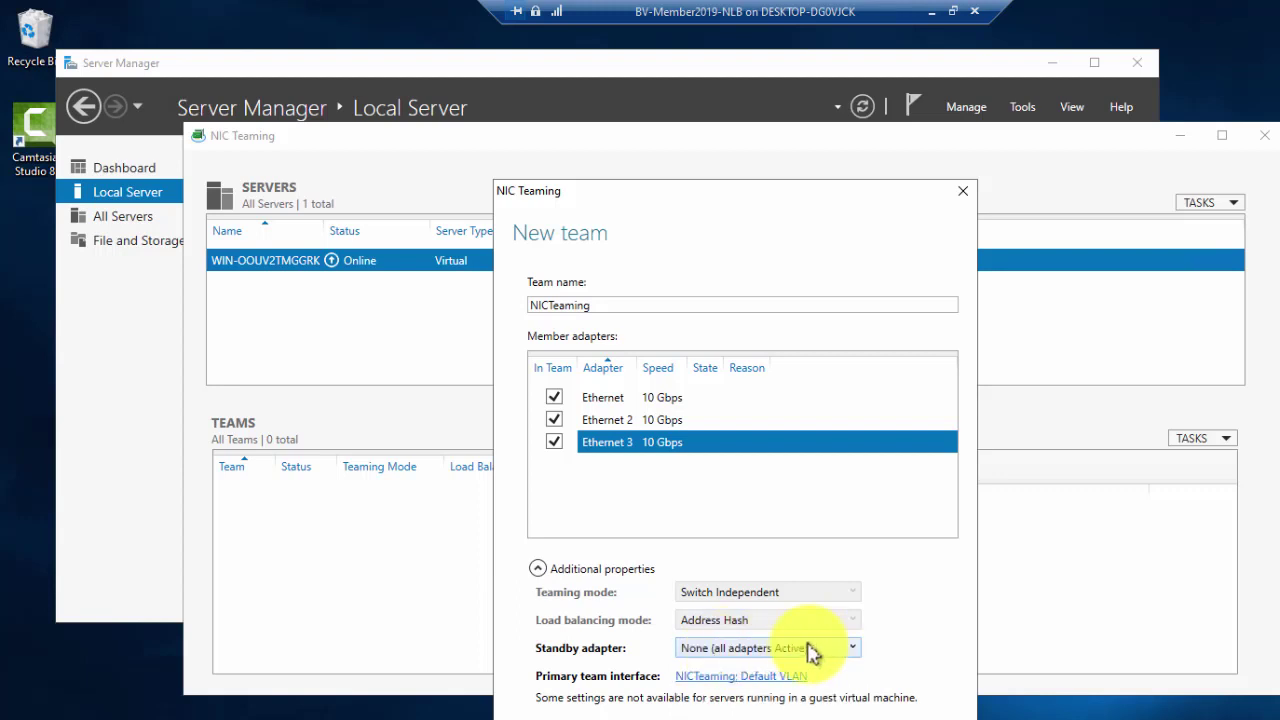
pyautogui.click(725, 650)
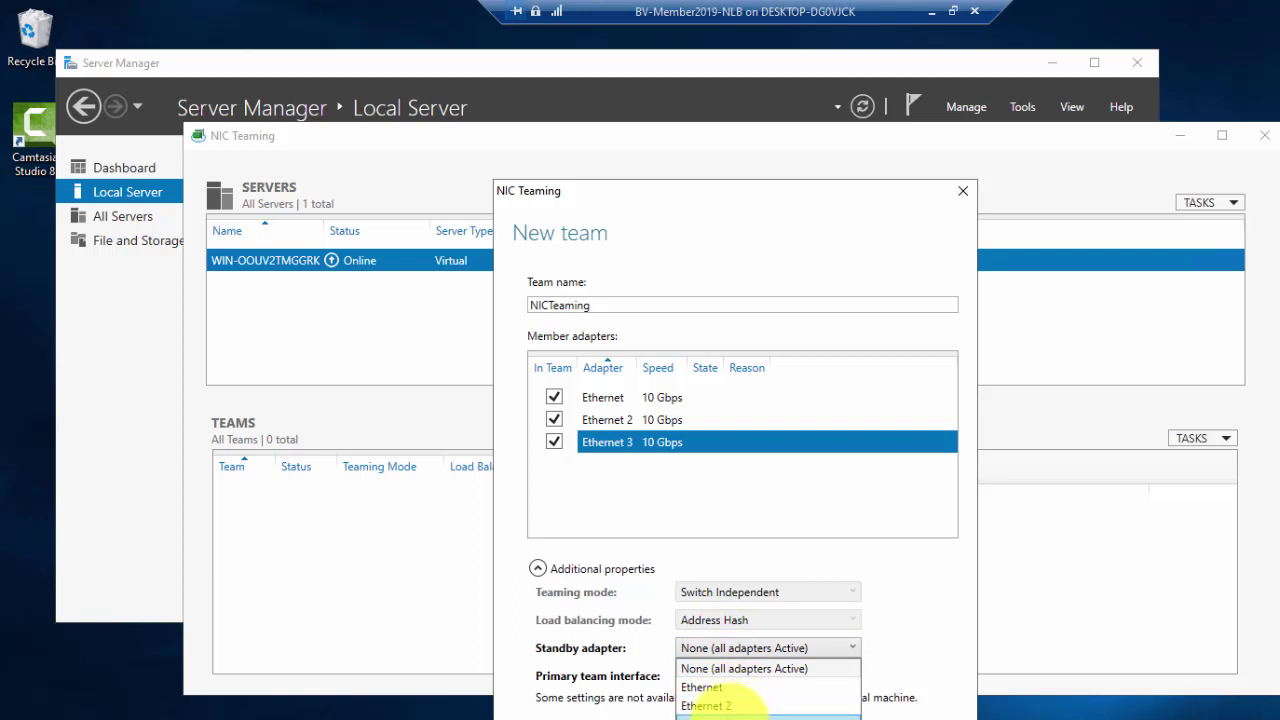
pyautogui.click(745, 715)
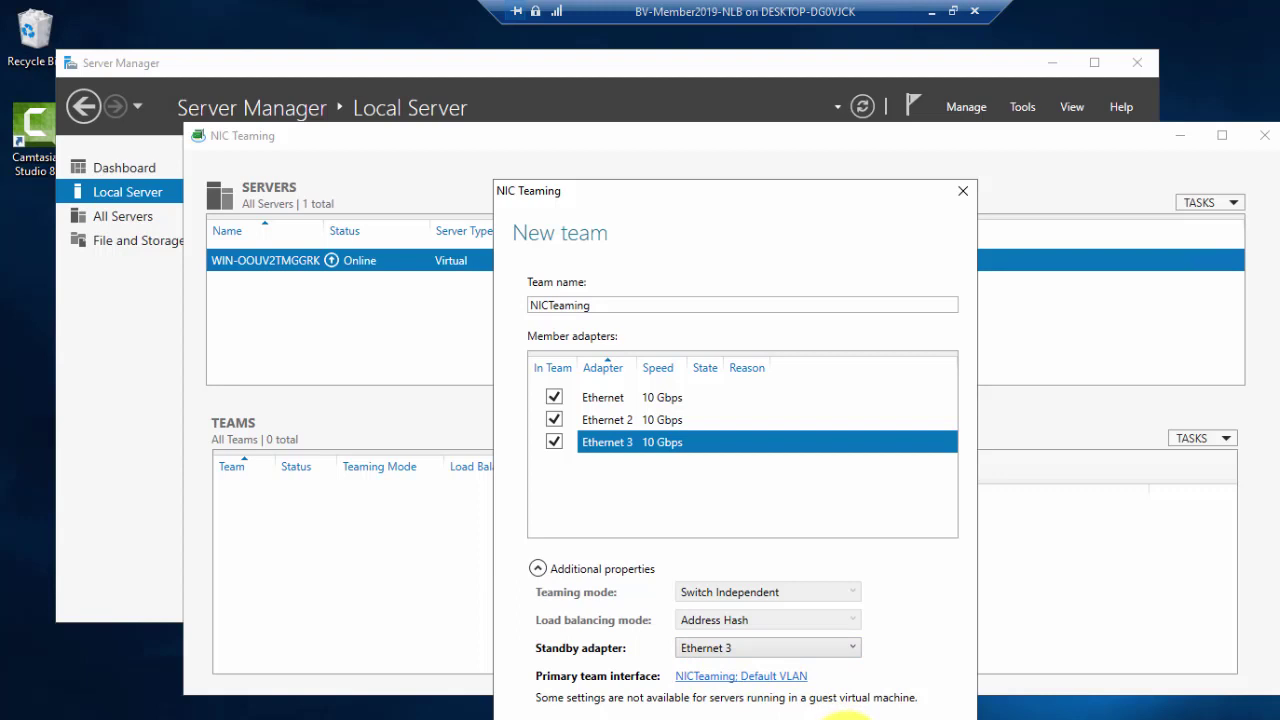
pyautogui.click(845, 716)
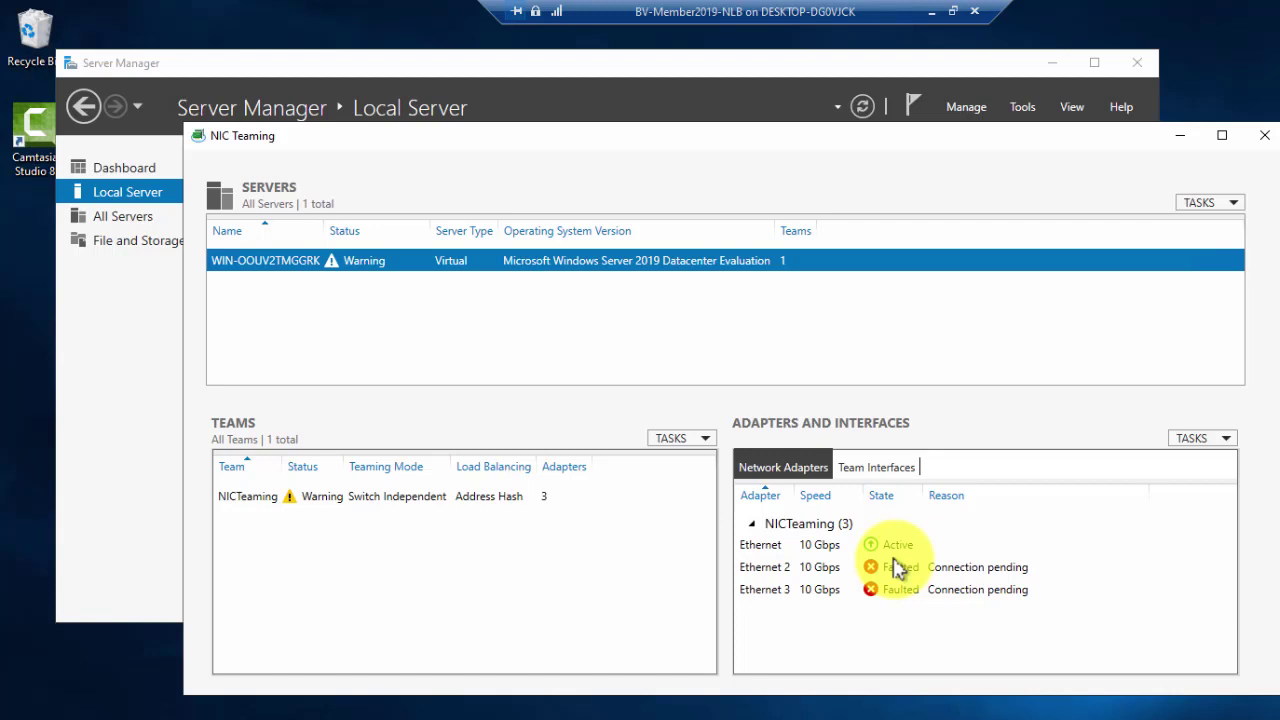
# Check the state of the Ethernet, Ethernet 2 and Ethernet 3 adapters in the NICTeaming team.
pyautogui.click(932, 14)
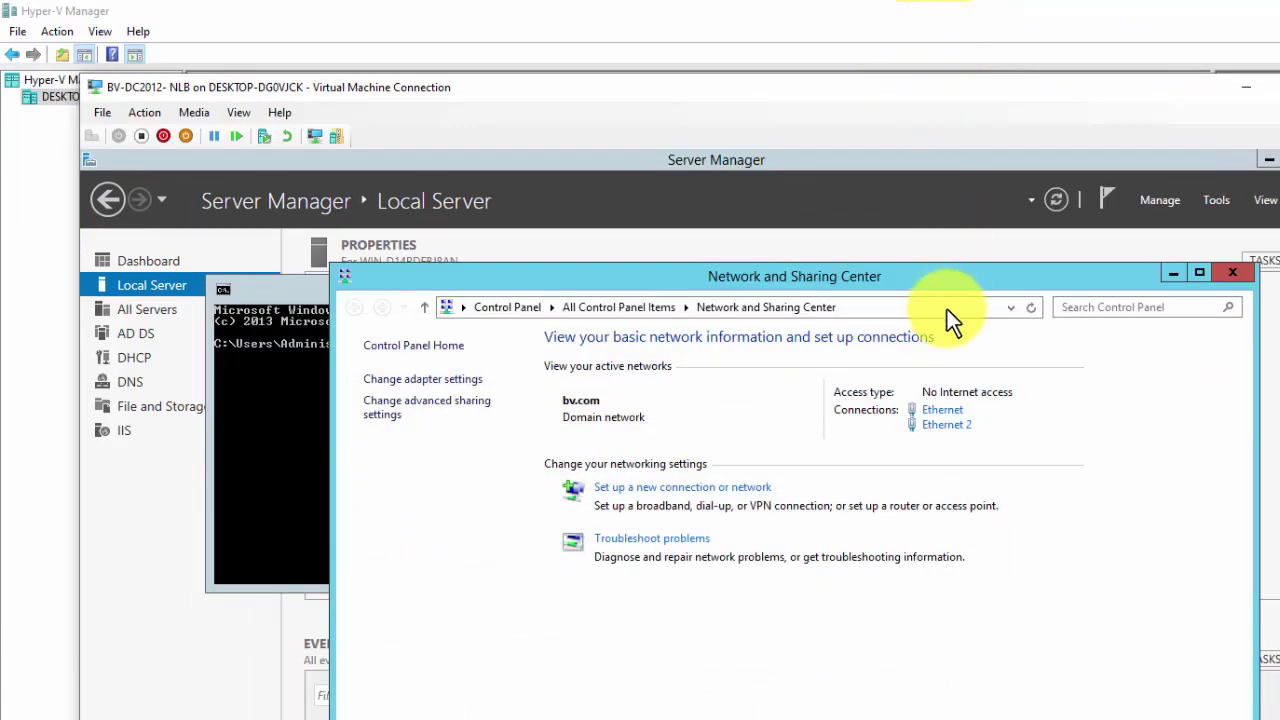
pyautogui.press('F10')
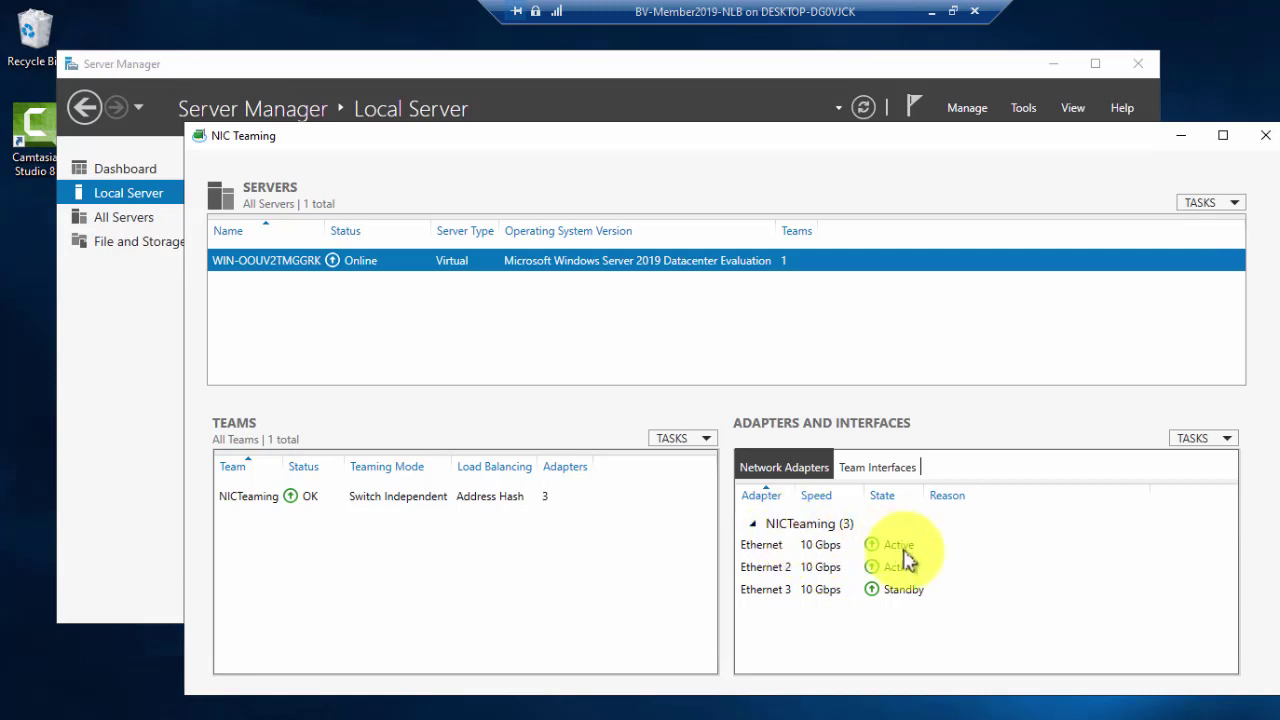
pyautogui.click(770, 552)
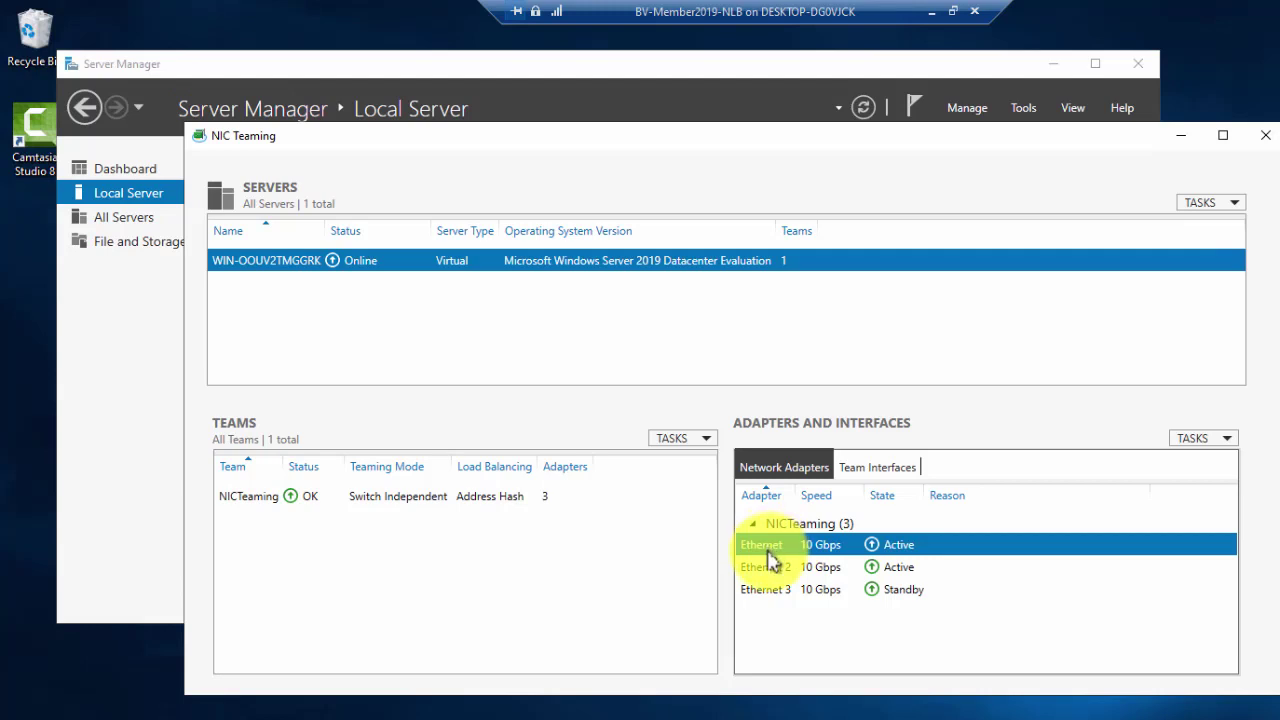
pyautogui.click(772, 568)
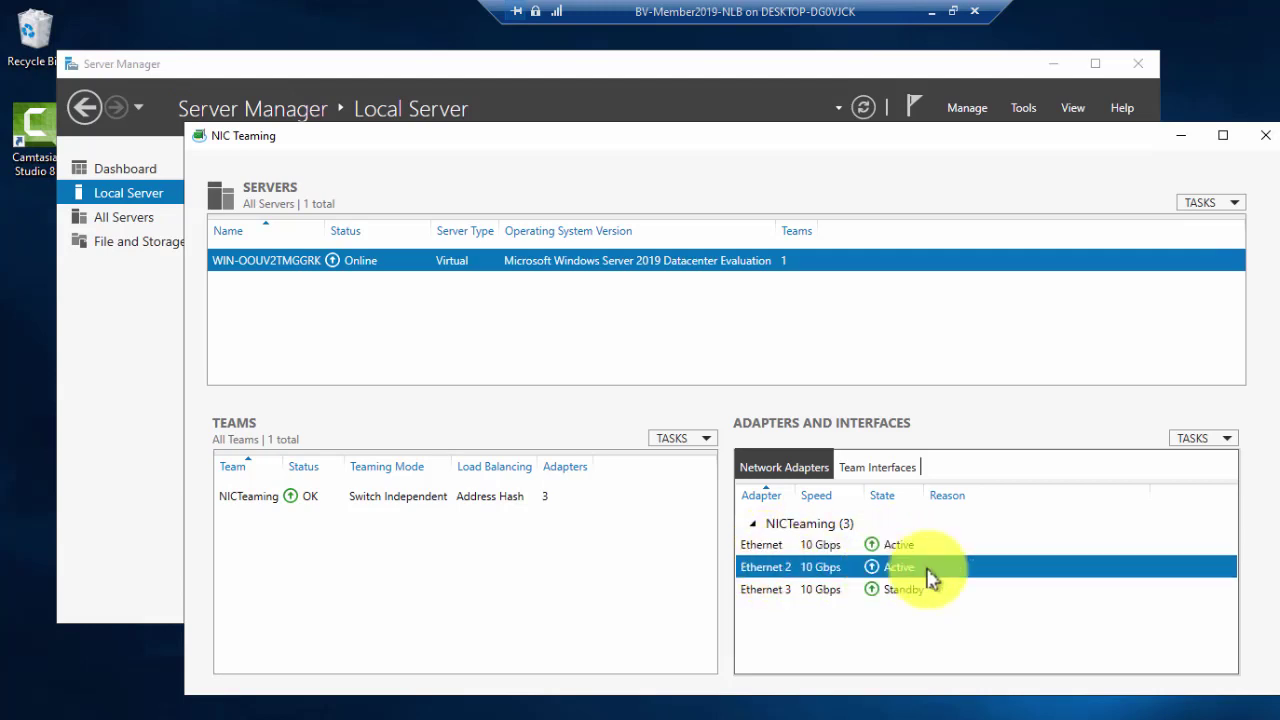
pyautogui.click(798, 594)
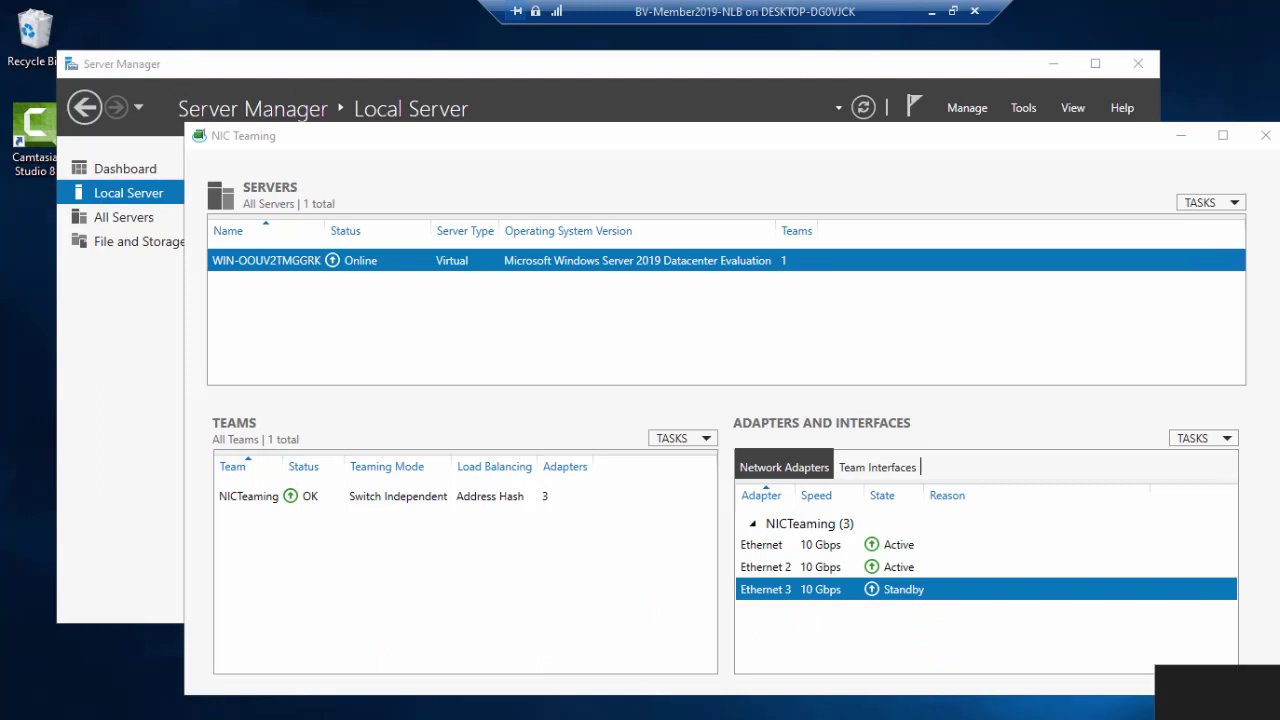
# Open the Network Connections adapter list from the Ethernet network settings and select the NICTeaming adapter.
pyautogui.click(1215, 692)
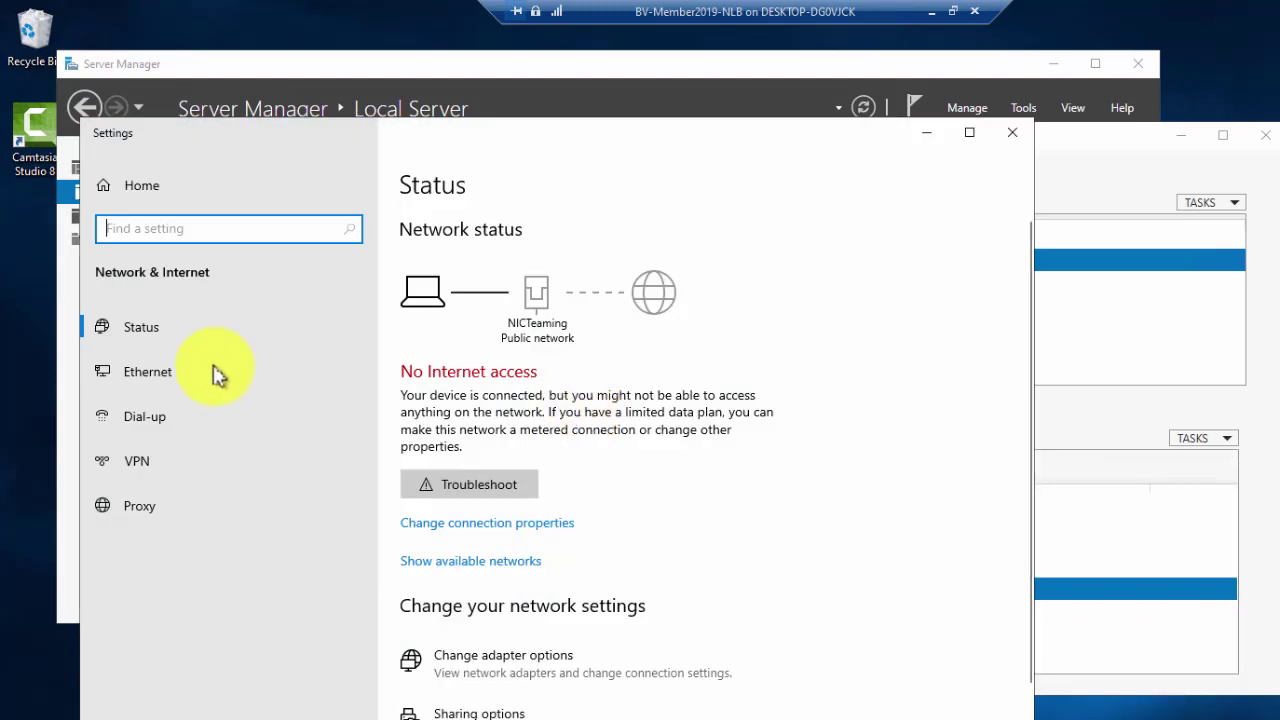
pyautogui.click(145, 368)
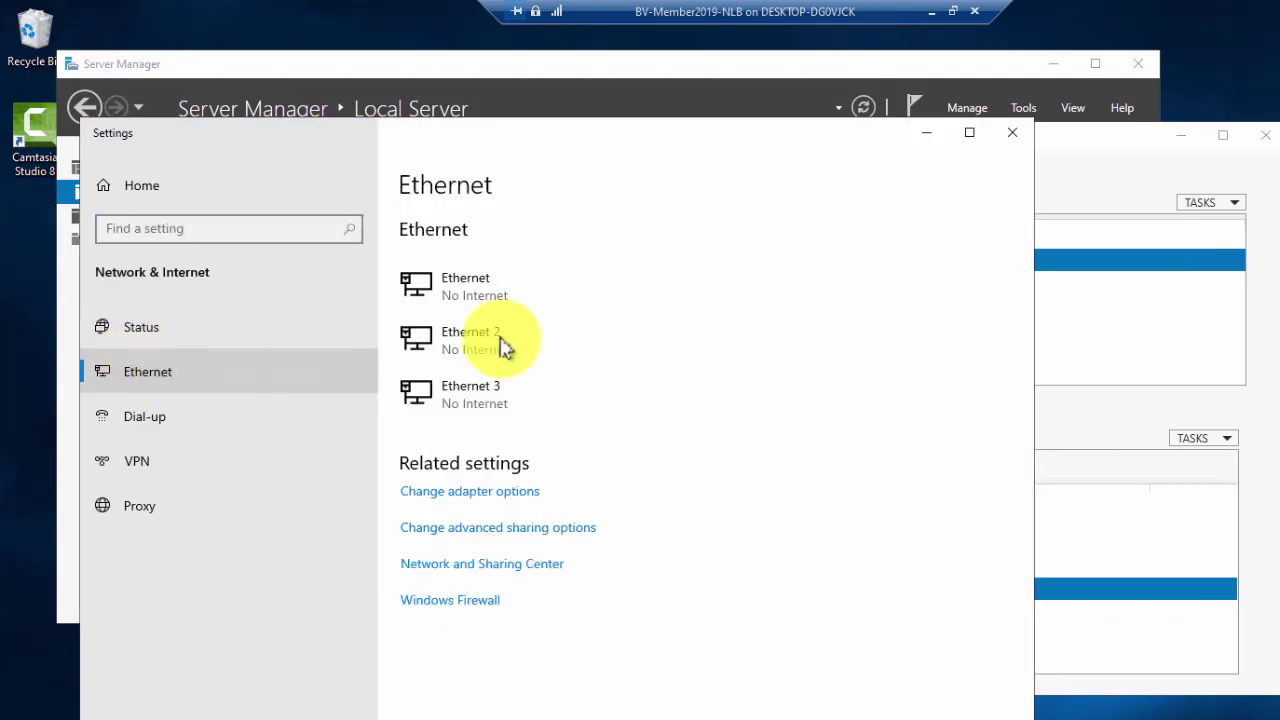
pyautogui.click(505, 492)
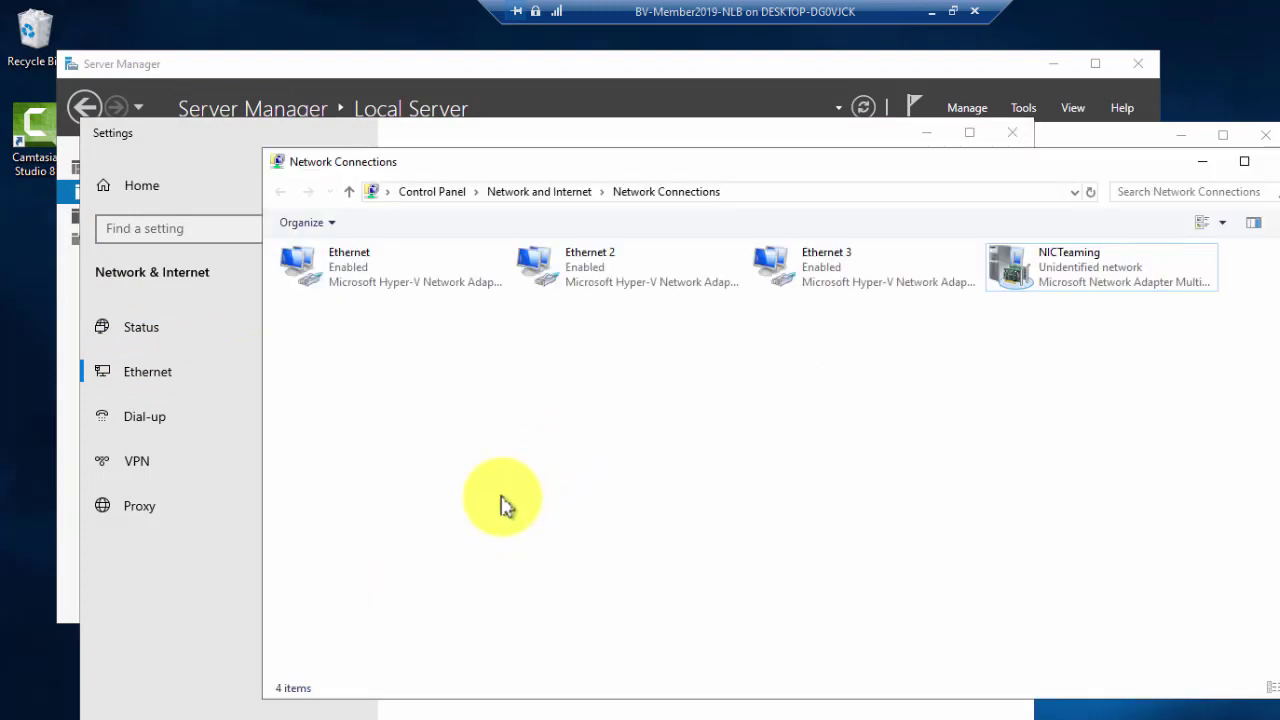
pyautogui.click(1100, 288)
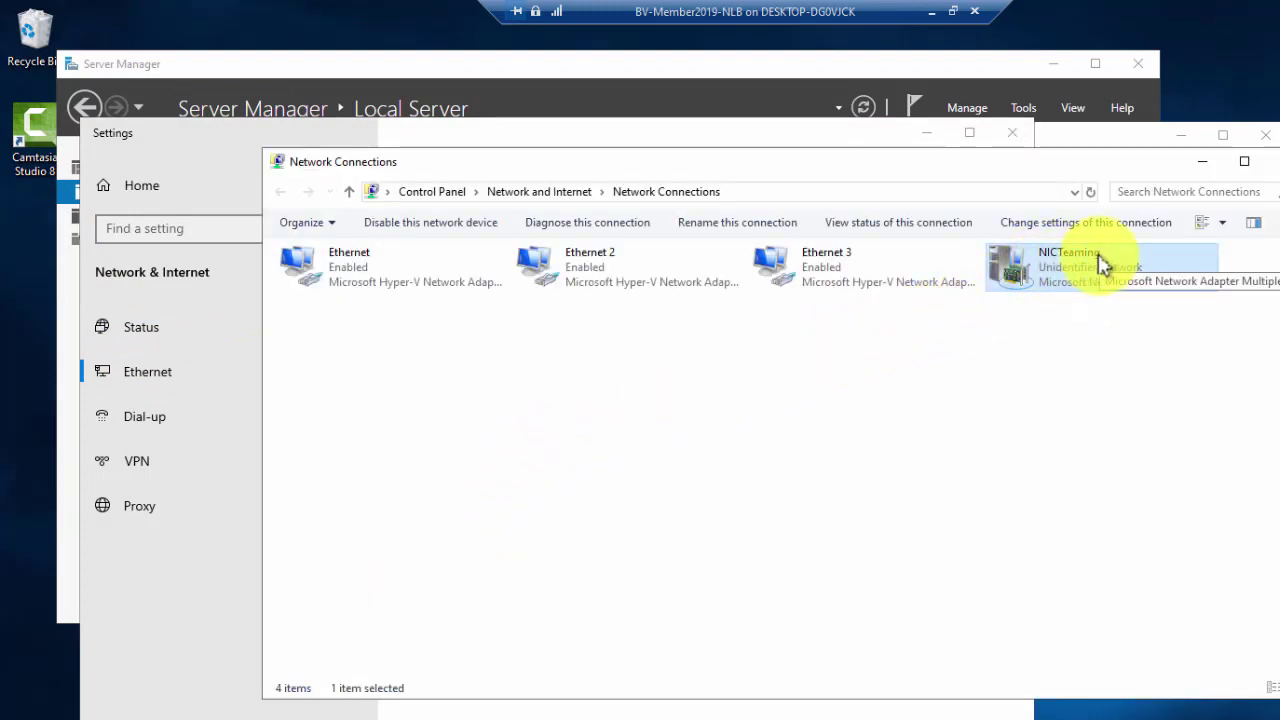
# Give NICTeaming the static IPv4 address 10.0.0.15, subnet mask 255.0.0.0, default gateway 10.0.0.1 and preferred DNS server 10.0.0.254.
pyautogui.rightClick(1037, 265)
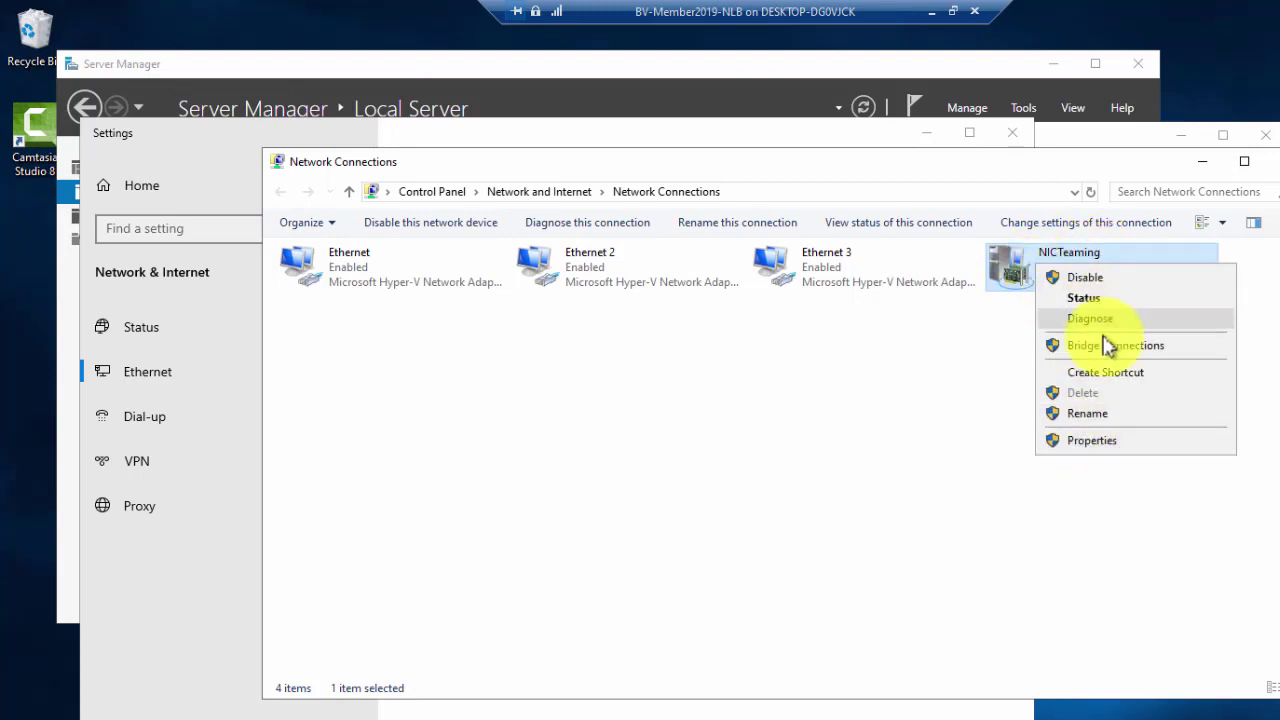
pyautogui.click(1100, 442)
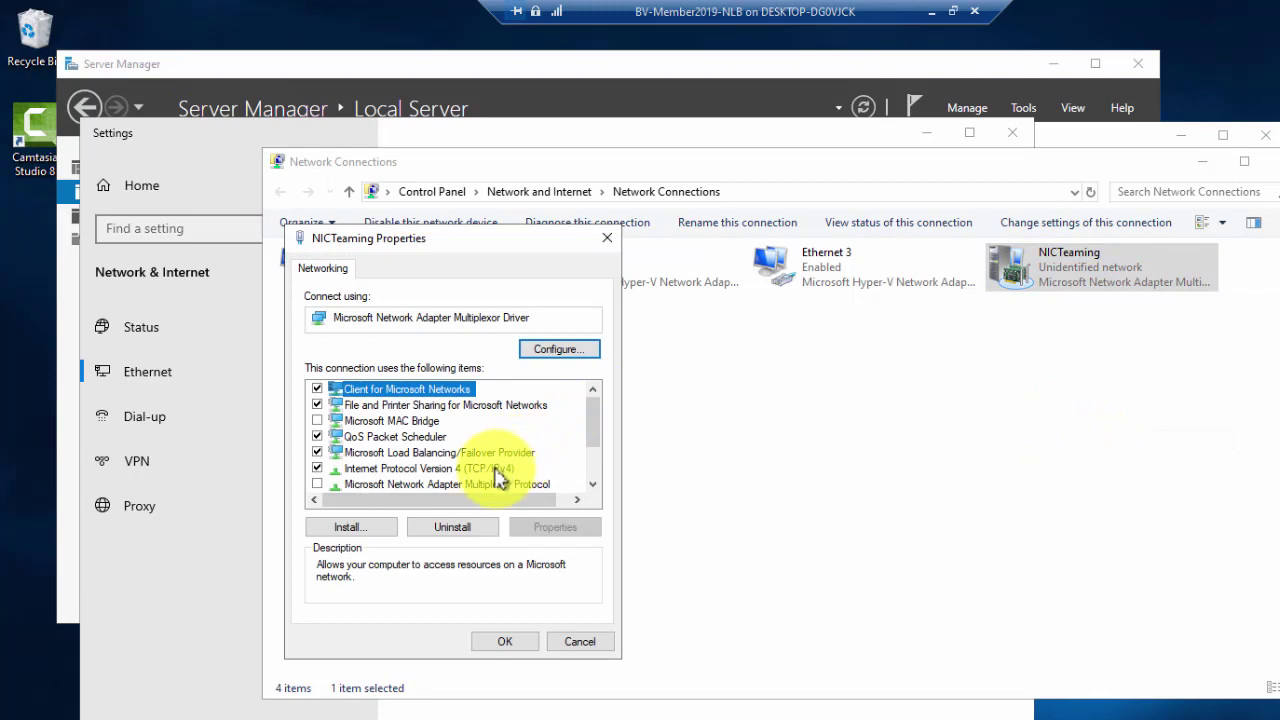
pyautogui.click(508, 468)
pyautogui.click(530, 527)
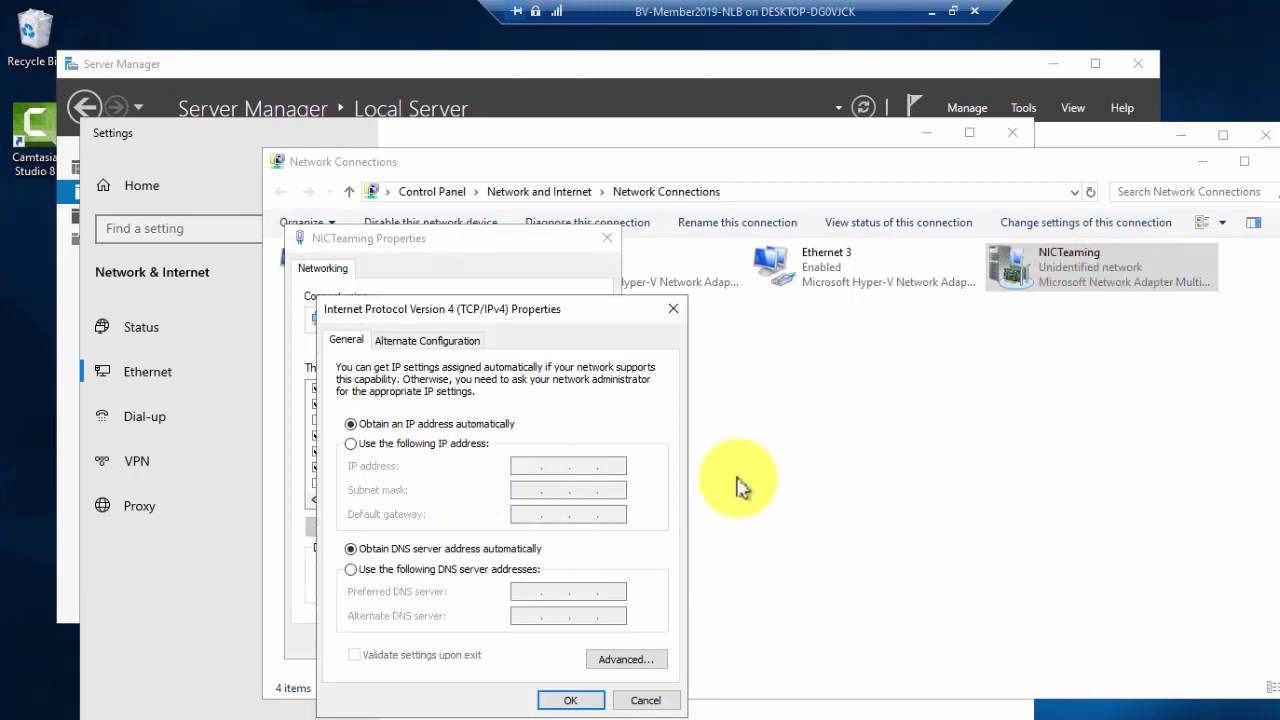
pyautogui.click(430, 443)
pyautogui.click(540, 466)
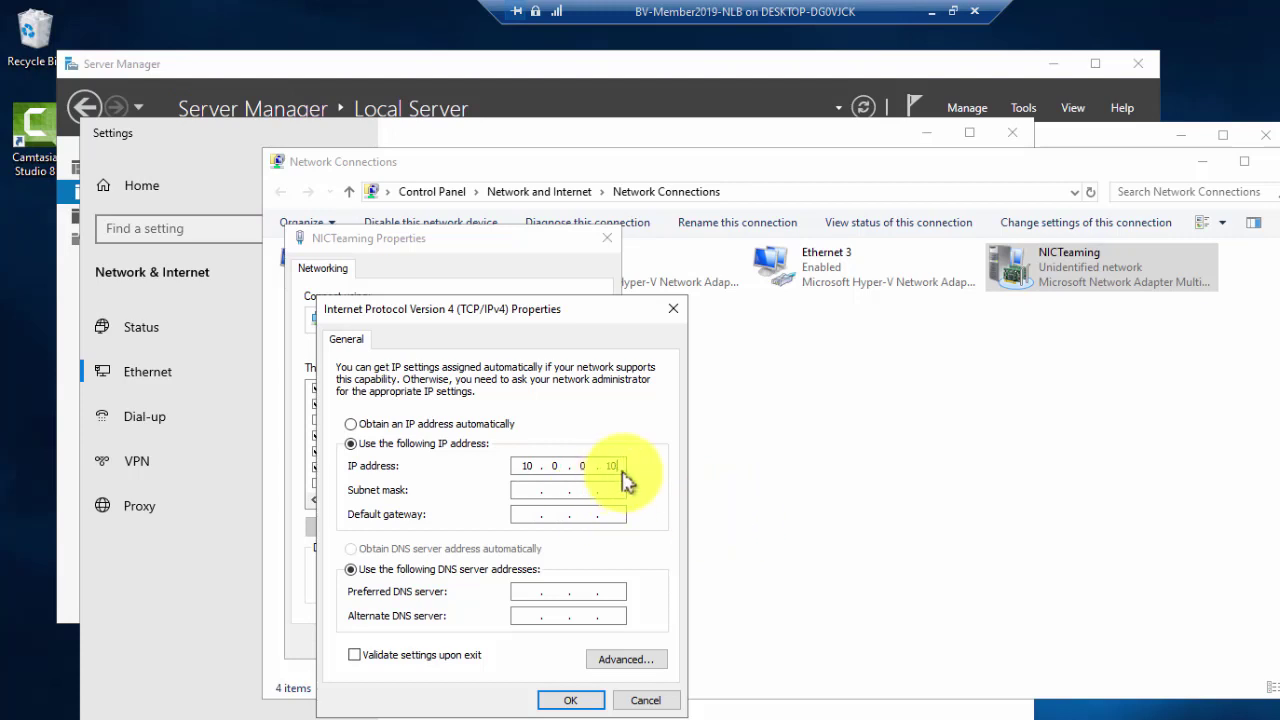
pyautogui.click(556, 514)
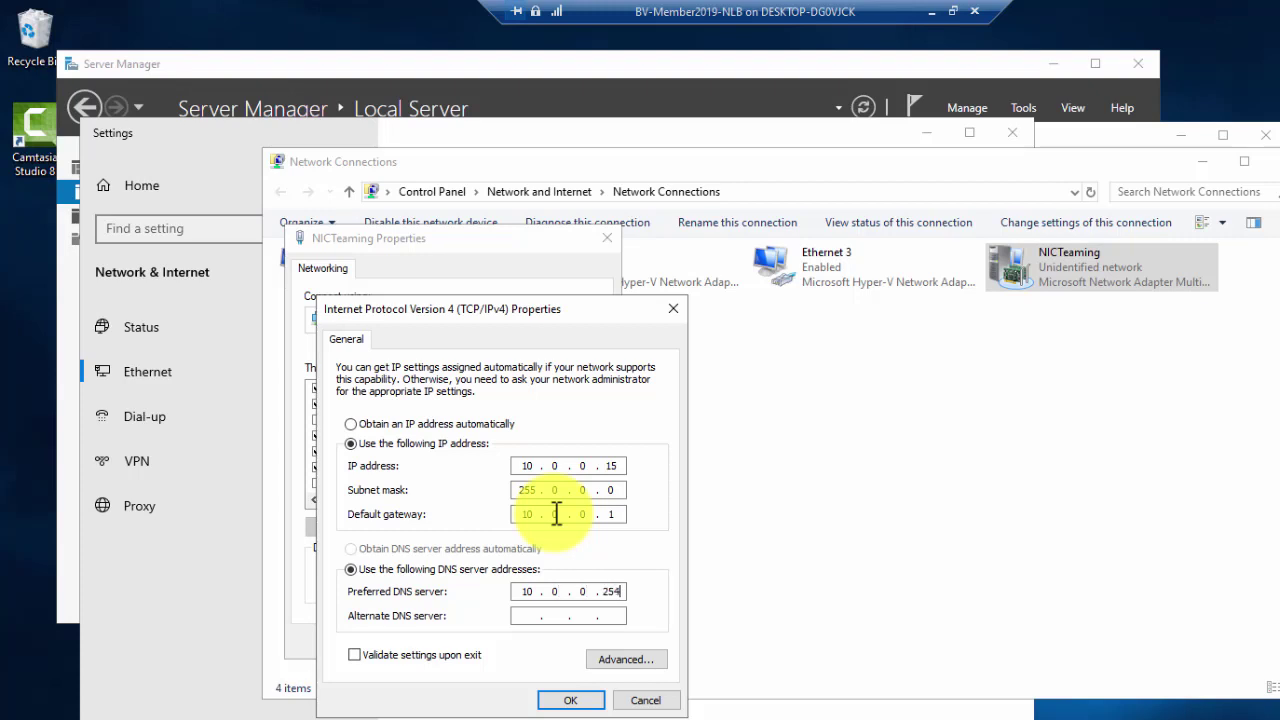
pyautogui.click(570, 699)
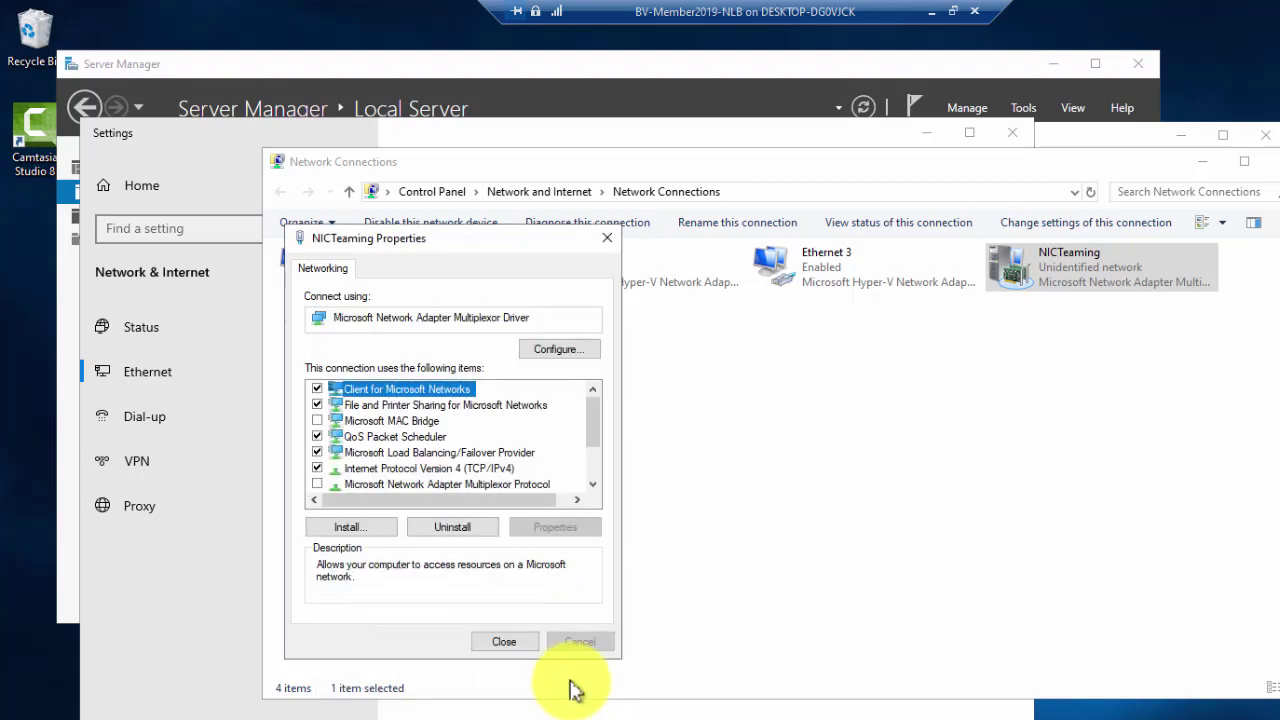
pyautogui.click(504, 641)
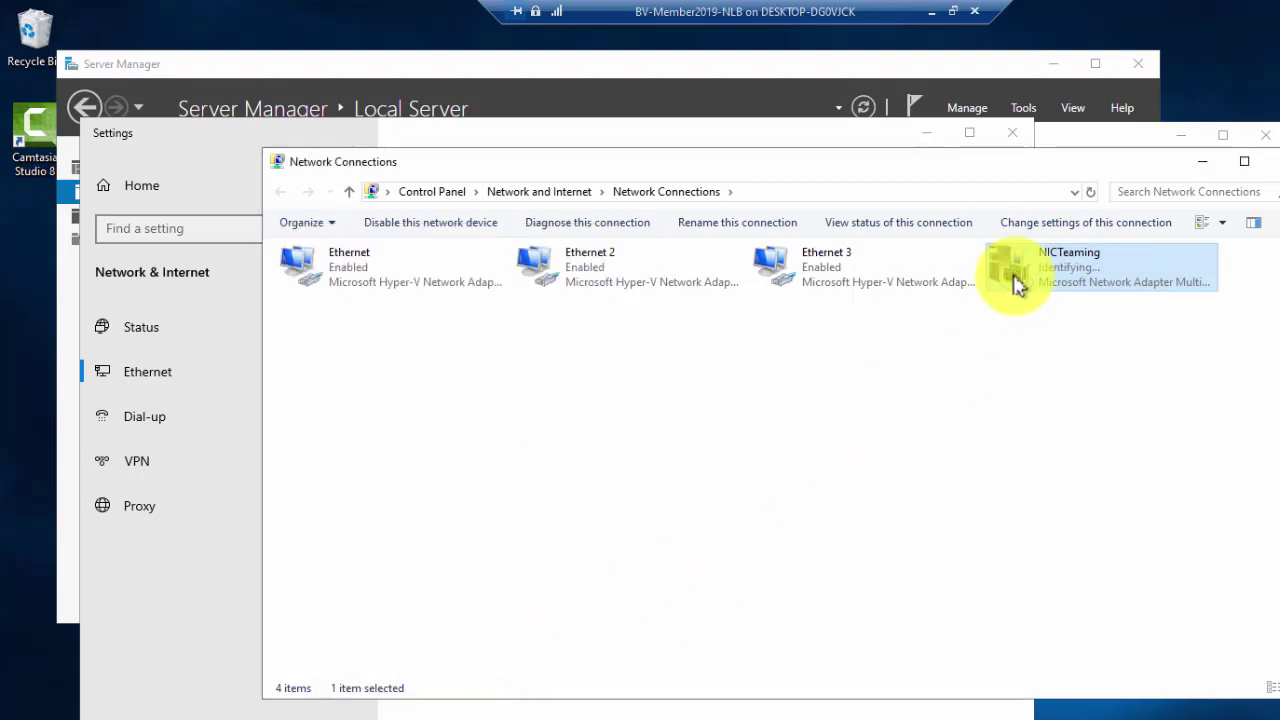
# View the connection status of the NICTeaming adapter and of the Ethernet adapter, comparing their speeds.
pyautogui.rightClick(1016, 285)
pyautogui.click(1045, 312)
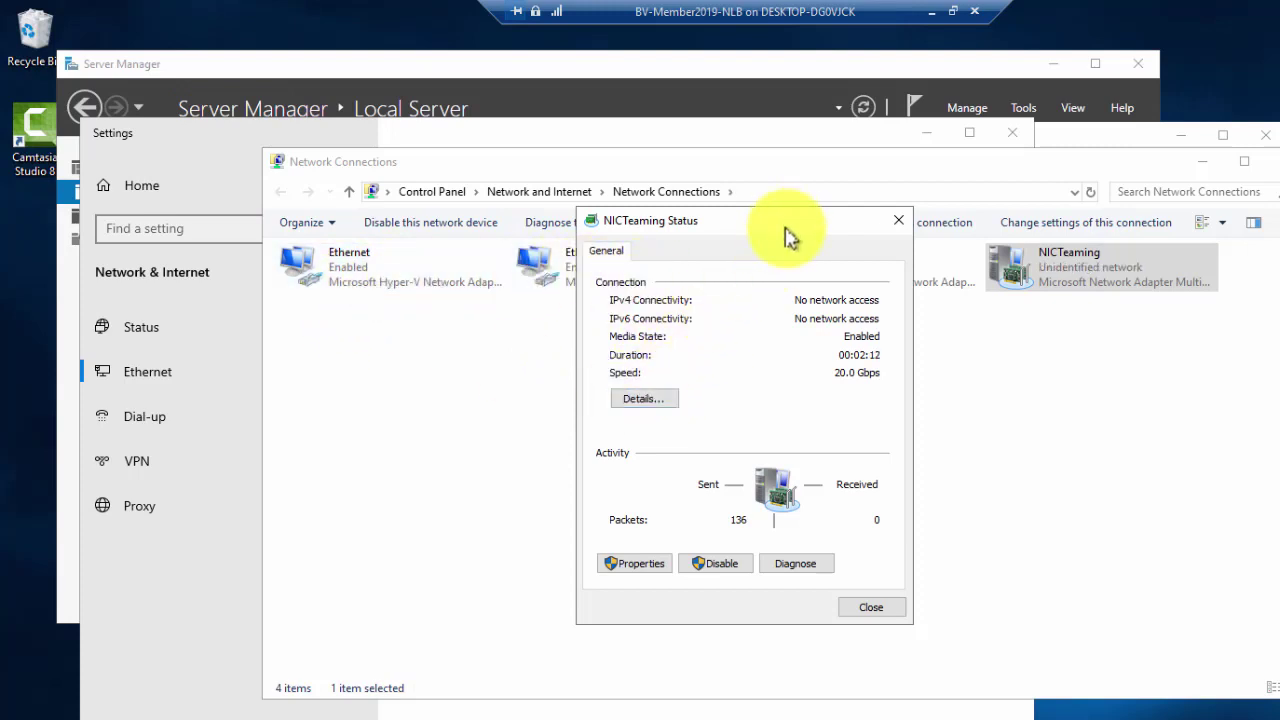
pyautogui.click(878, 608)
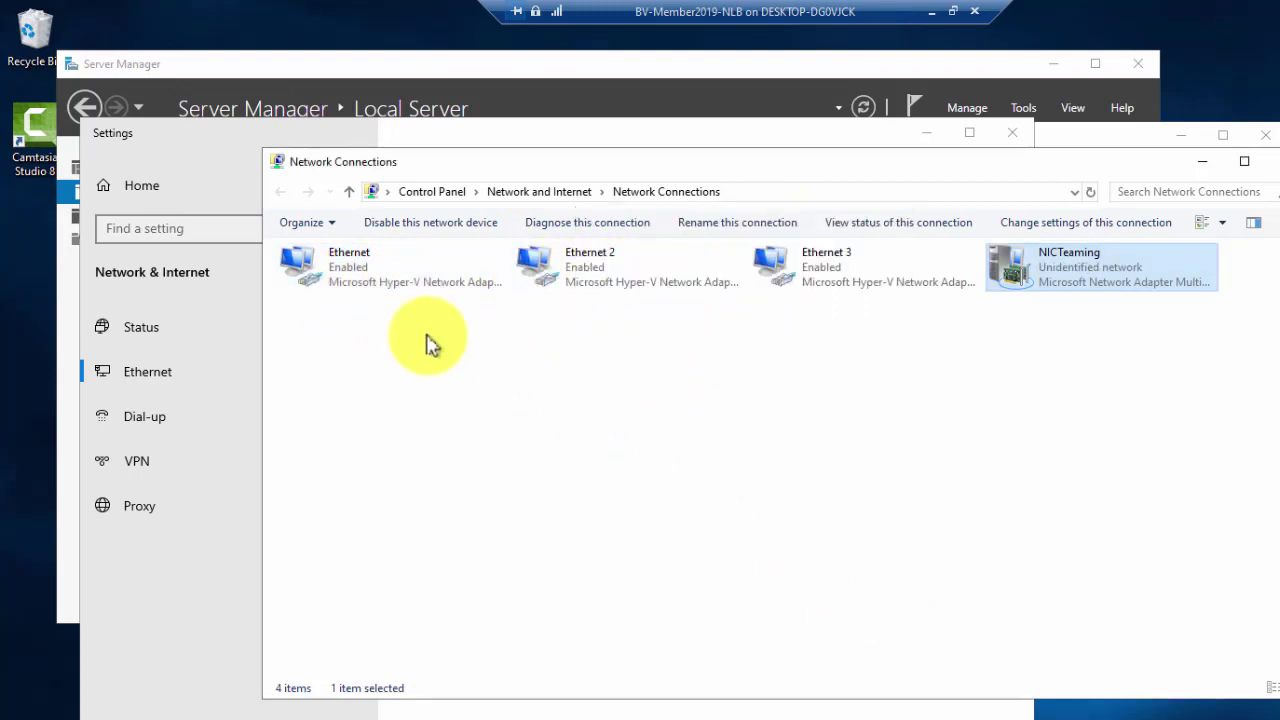
pyautogui.rightClick(338, 278)
pyautogui.click(386, 309)
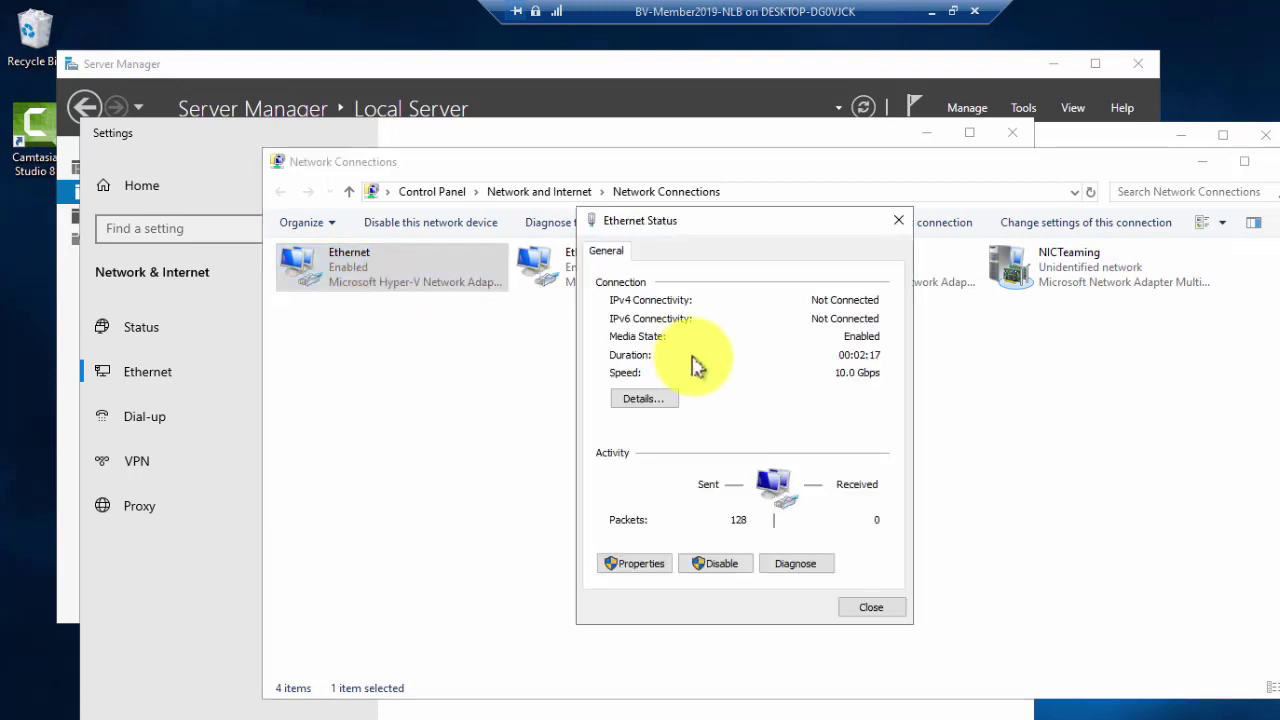
# Examine the connection details and network protocol properties of the Ethernet adapter, close them unchanged and select the NICTeaming adapter.
pyautogui.click(662, 400)
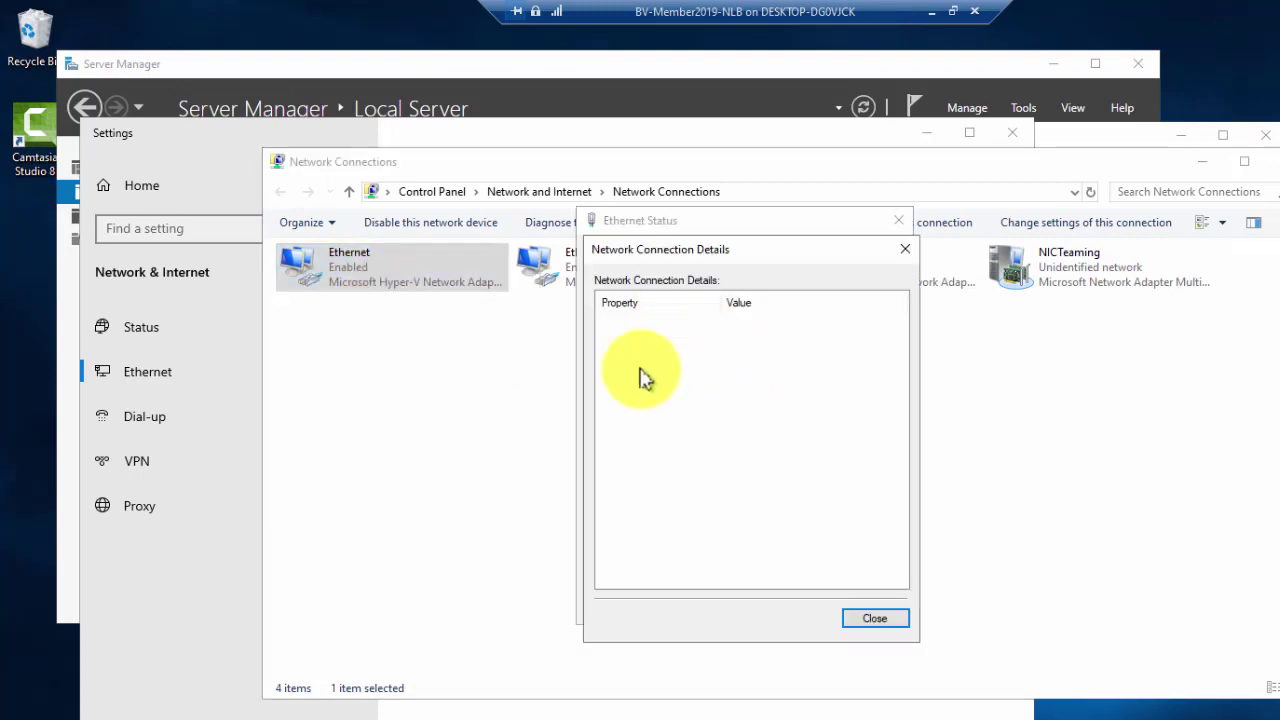
pyautogui.click(869, 622)
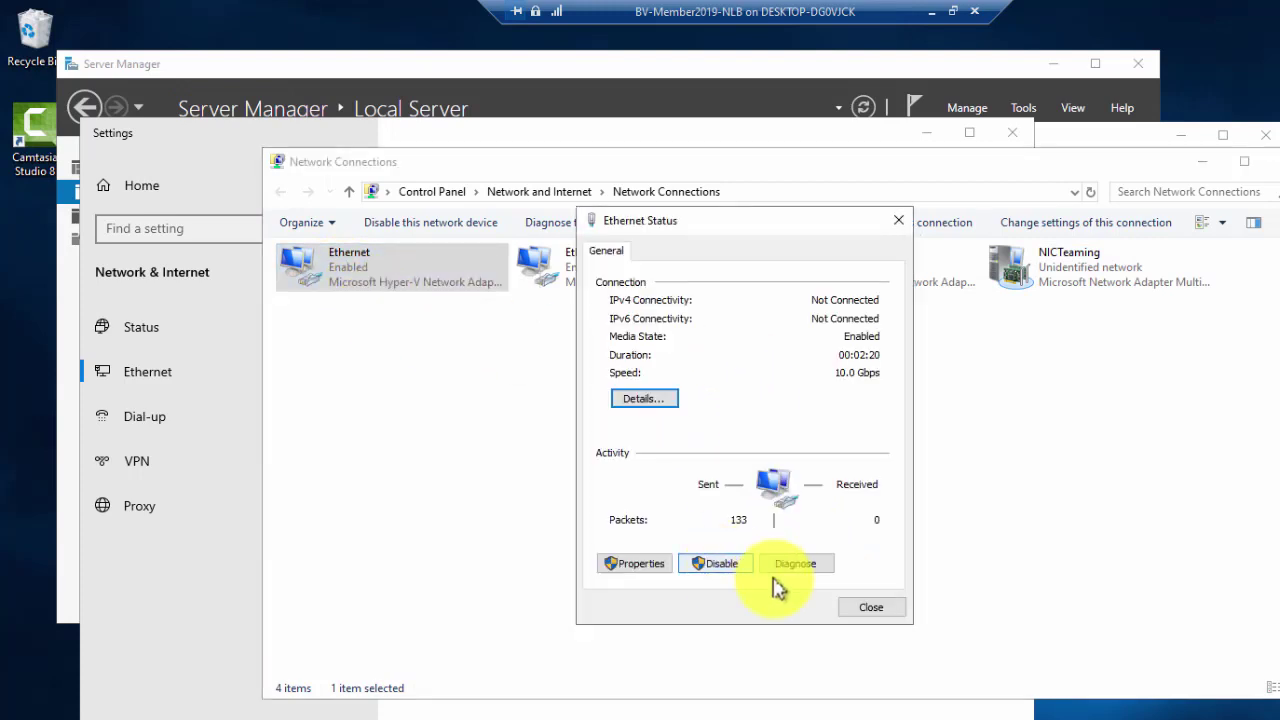
pyautogui.click(638, 566)
pyautogui.click(770, 434)
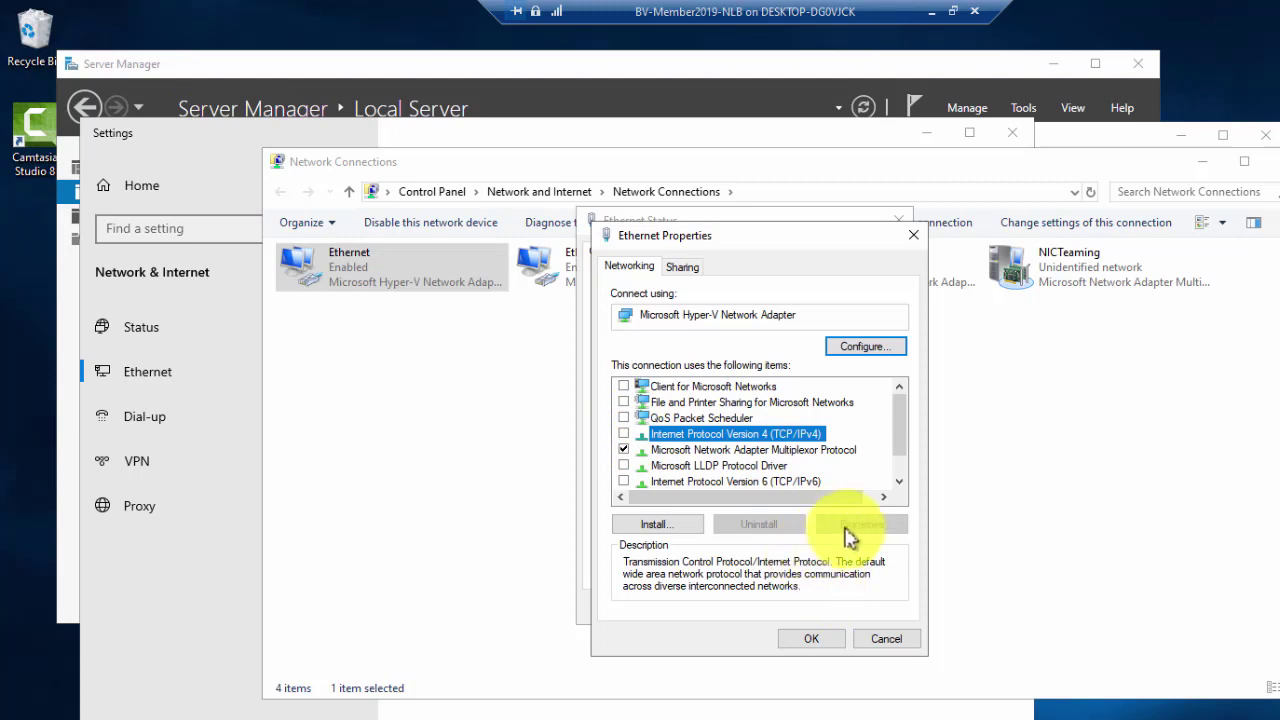
pyautogui.click(886, 640)
pyautogui.click(876, 606)
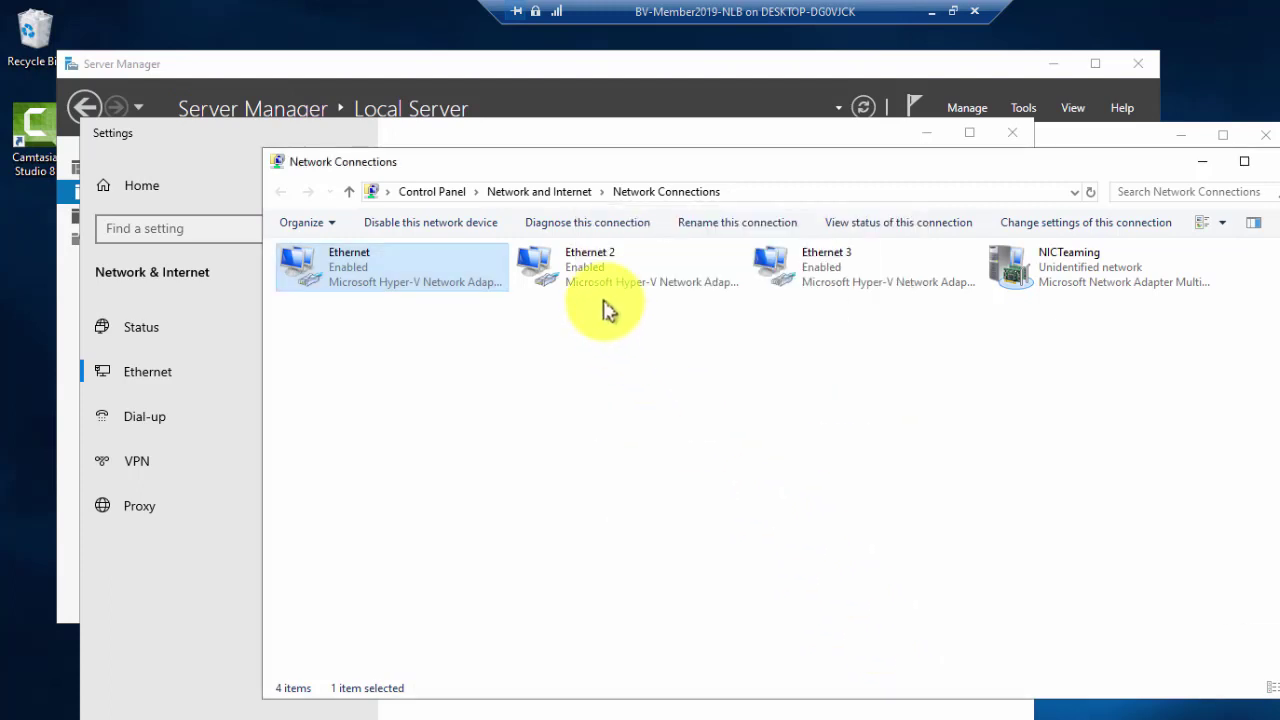
pyautogui.click(951, 420)
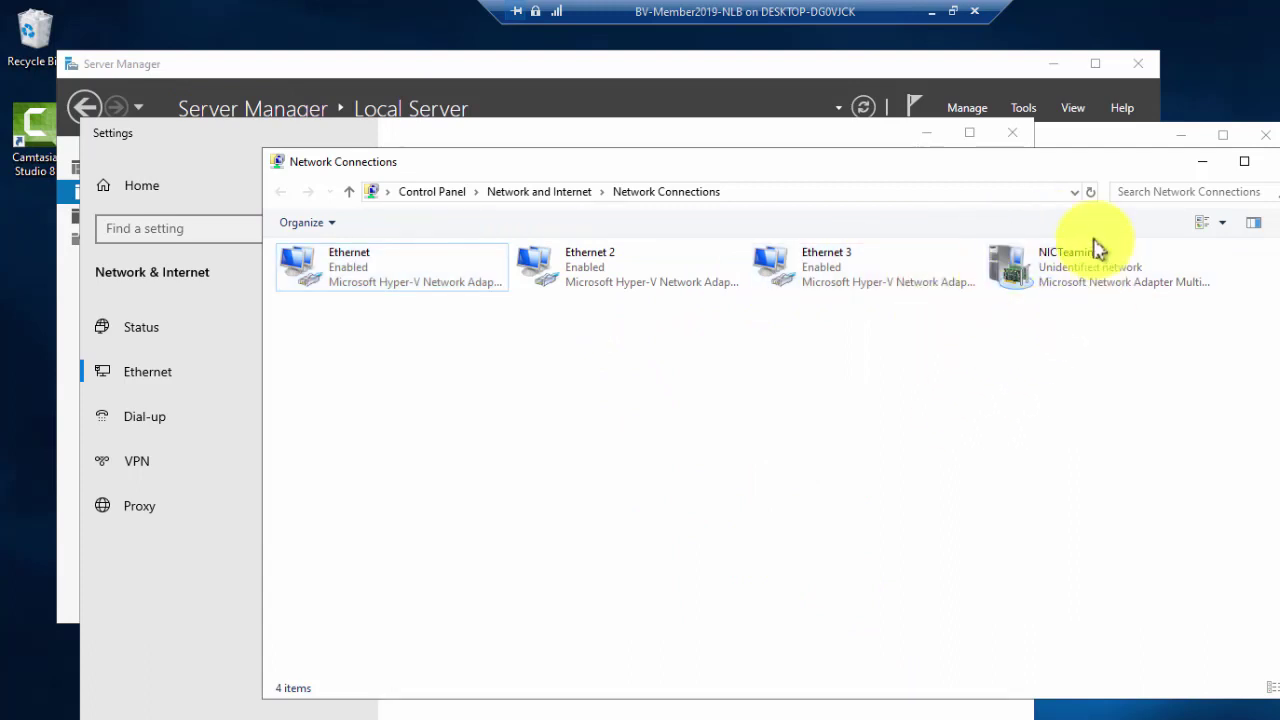
pyautogui.click(1035, 287)
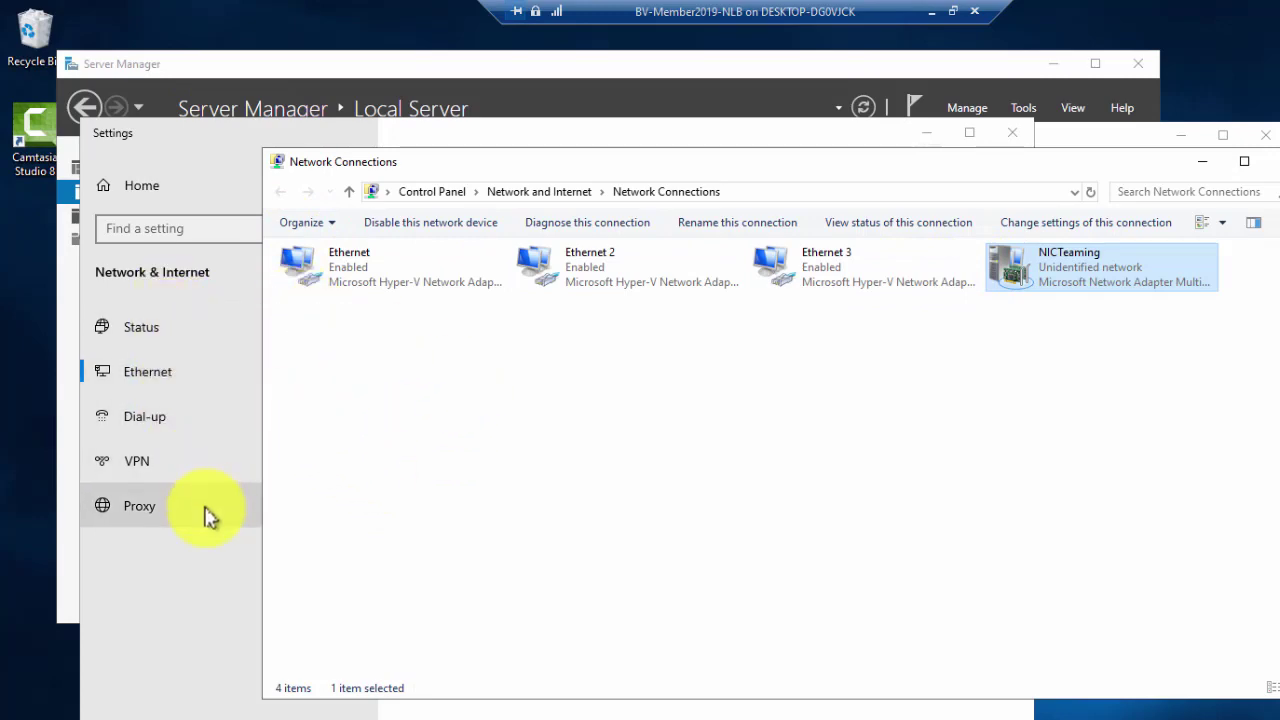
# Start a continuous ping to 10.0.0.101 with the -t option in Command Prompt.
pyautogui.hotkey('alt', 'Tab')
pyautogui.scroll(-4, 414, 562)
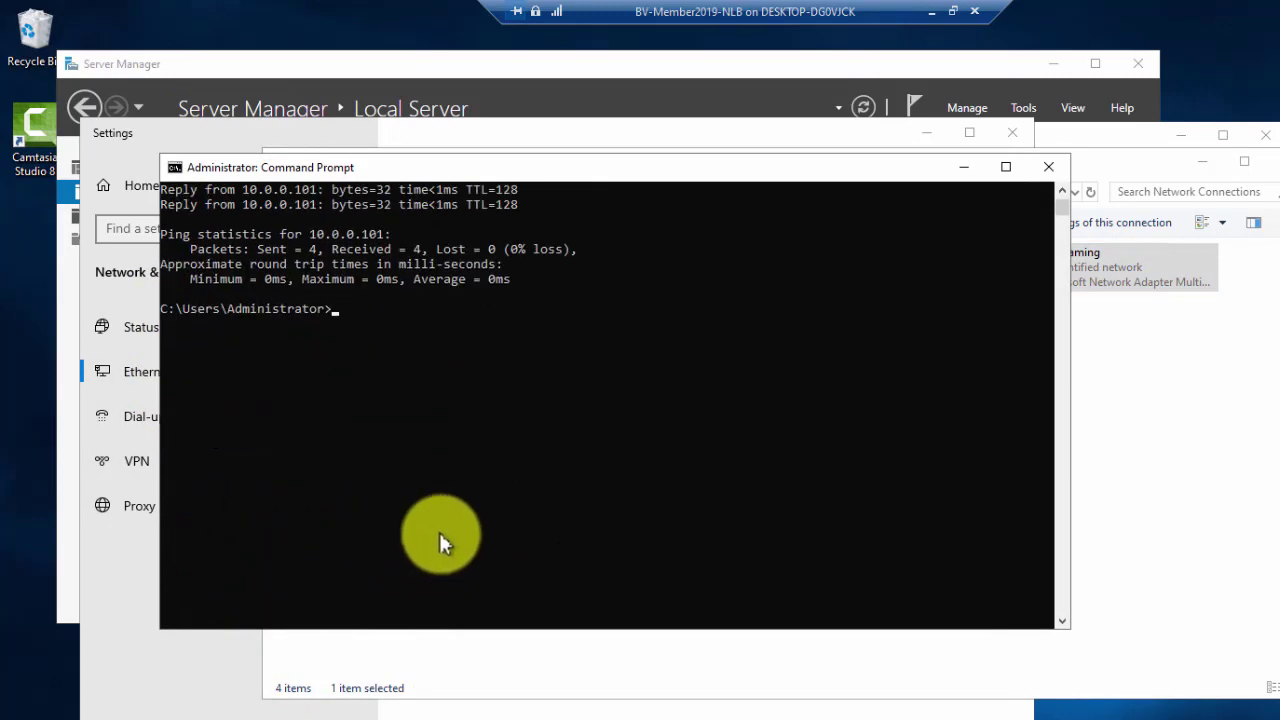
pyautogui.scroll(-2, 446, 538)
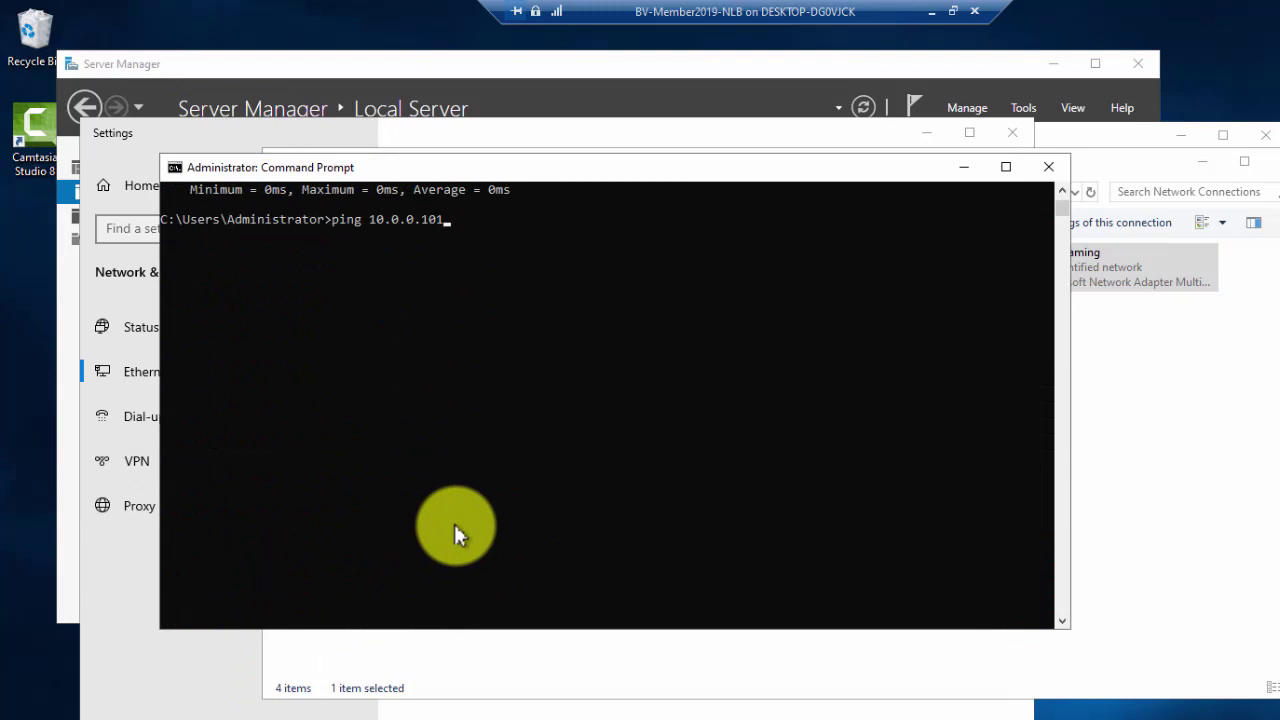
pyautogui.press('Return')
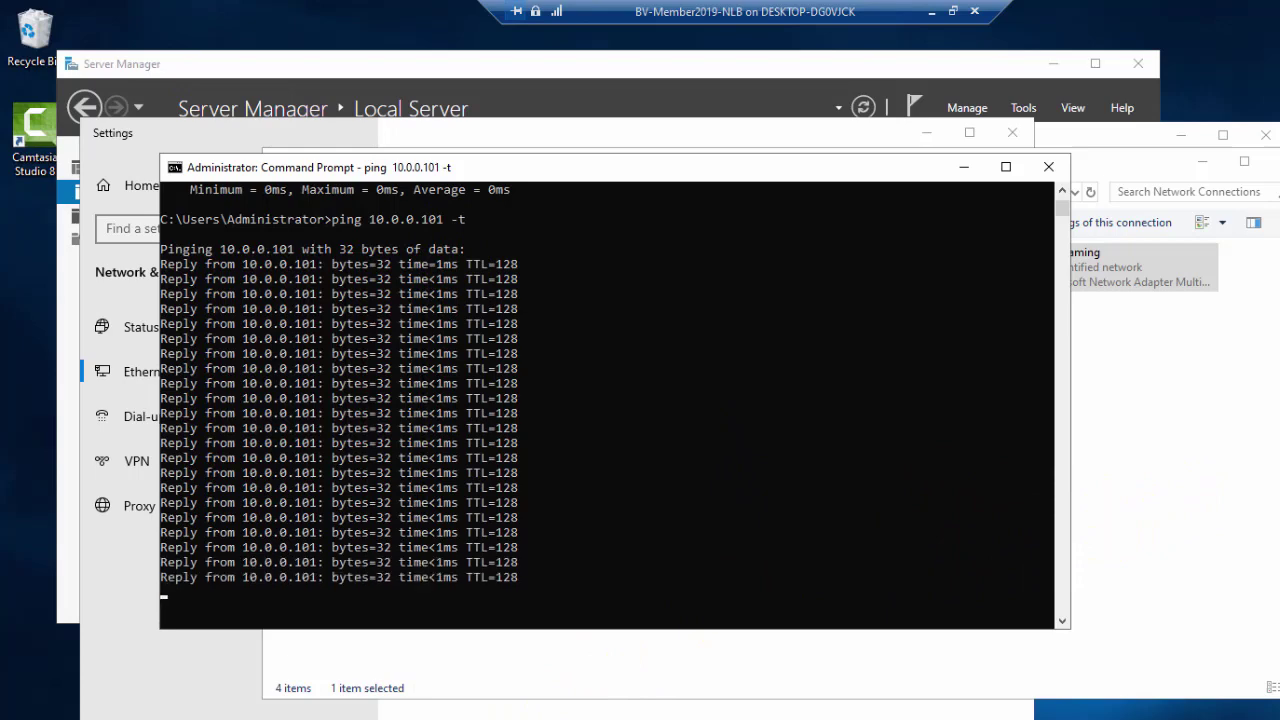
# Check the states of Ethernet 2 and Ethernet 3 in the NIC Teaming window, repositioning it beside the running ping.
pyautogui.hotkey('alt', 'Tab')
pyautogui.moveTo(757, 153); pyautogui.dragTo(973, 196)
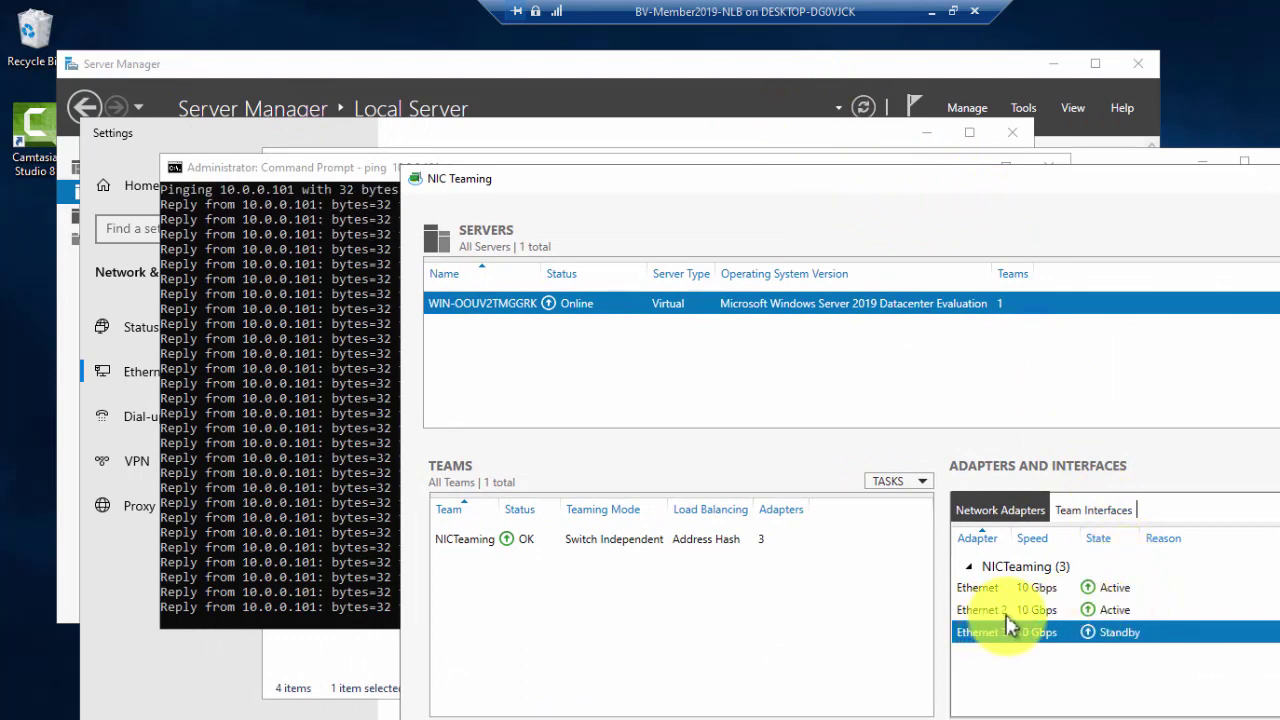
pyautogui.click(1115, 608)
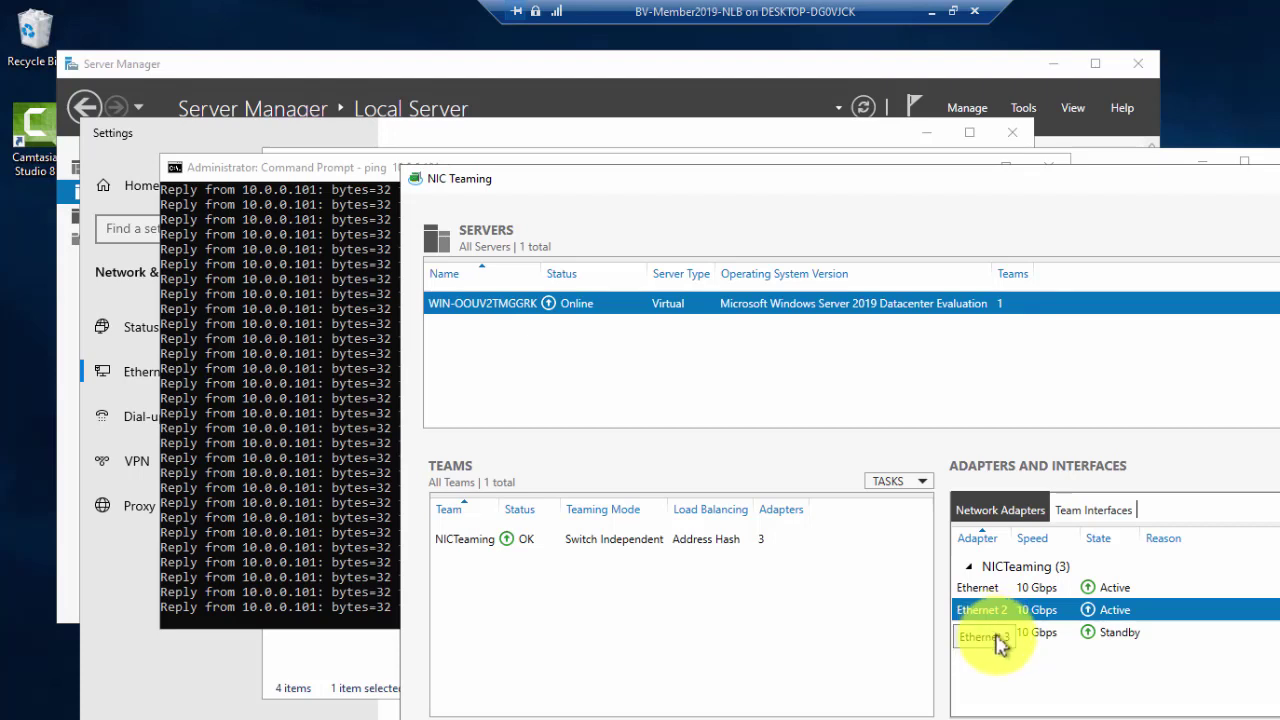
pyautogui.click(1110, 636)
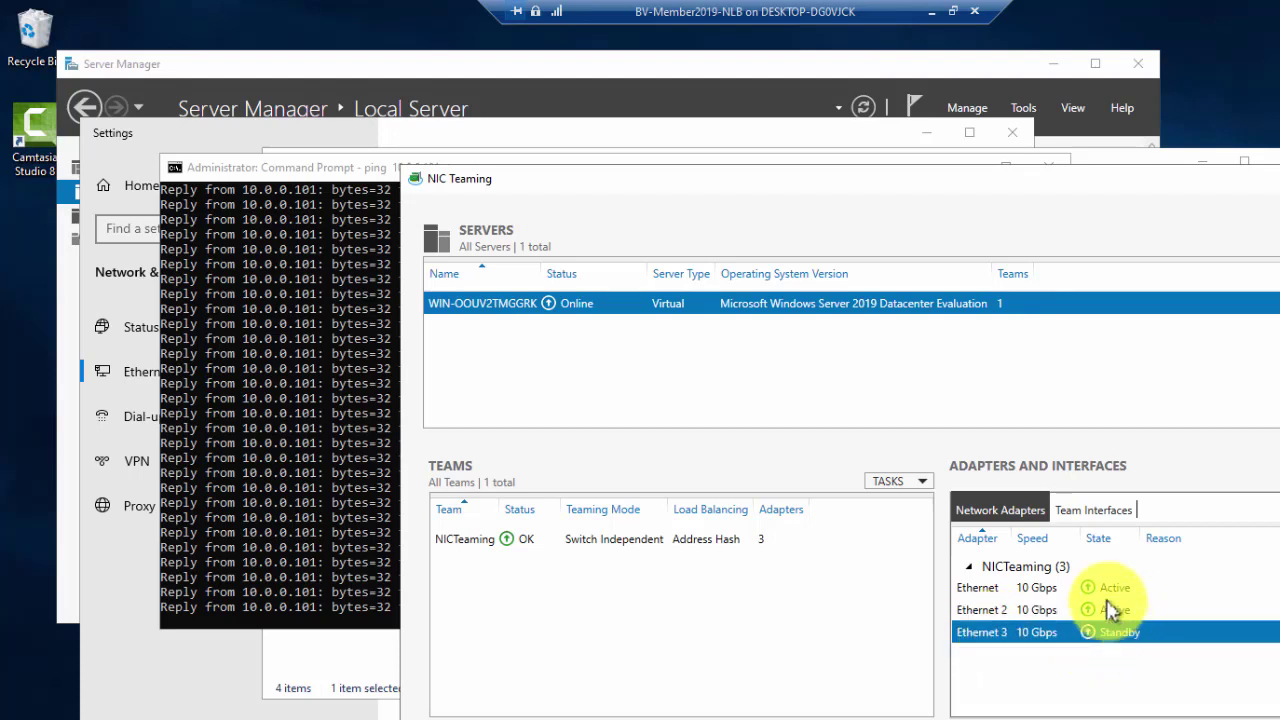
pyautogui.moveTo(986, 168); pyautogui.dragTo(978, 155)
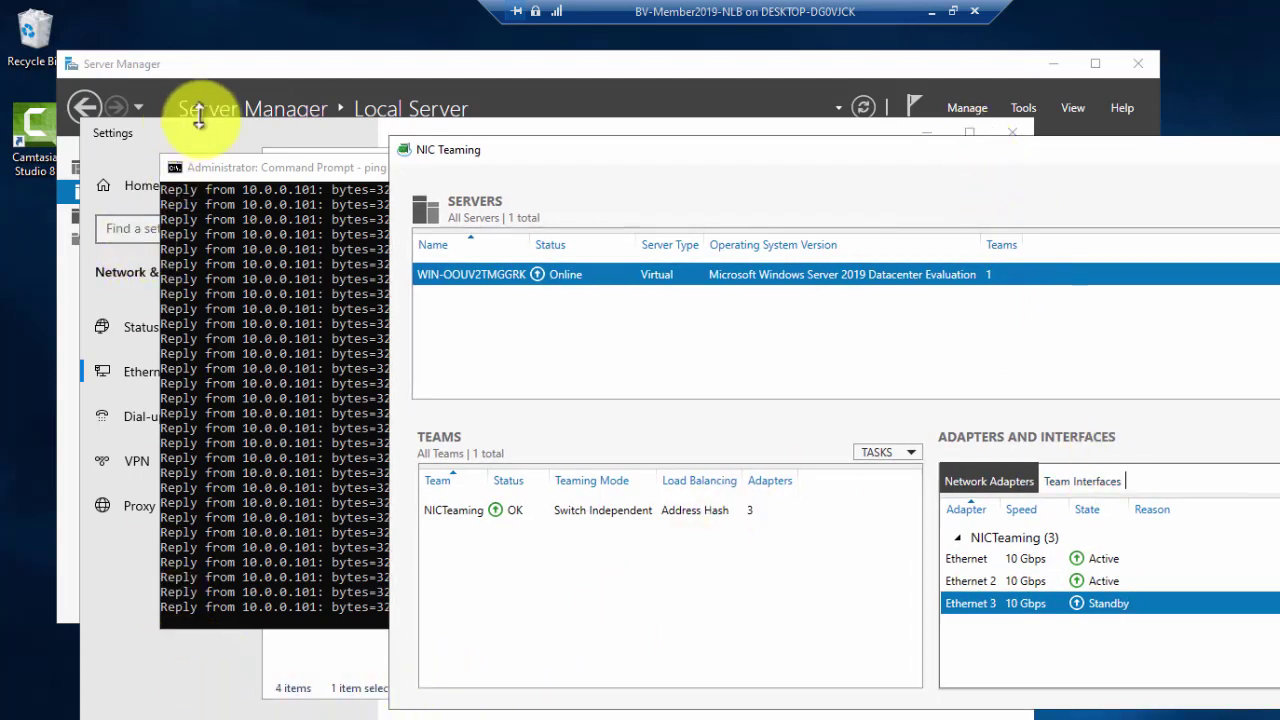
# Disable the Ethernet 2 adapter in Network Connections and check how the NICTeaming team reacts.
pyautogui.click(500, 712)
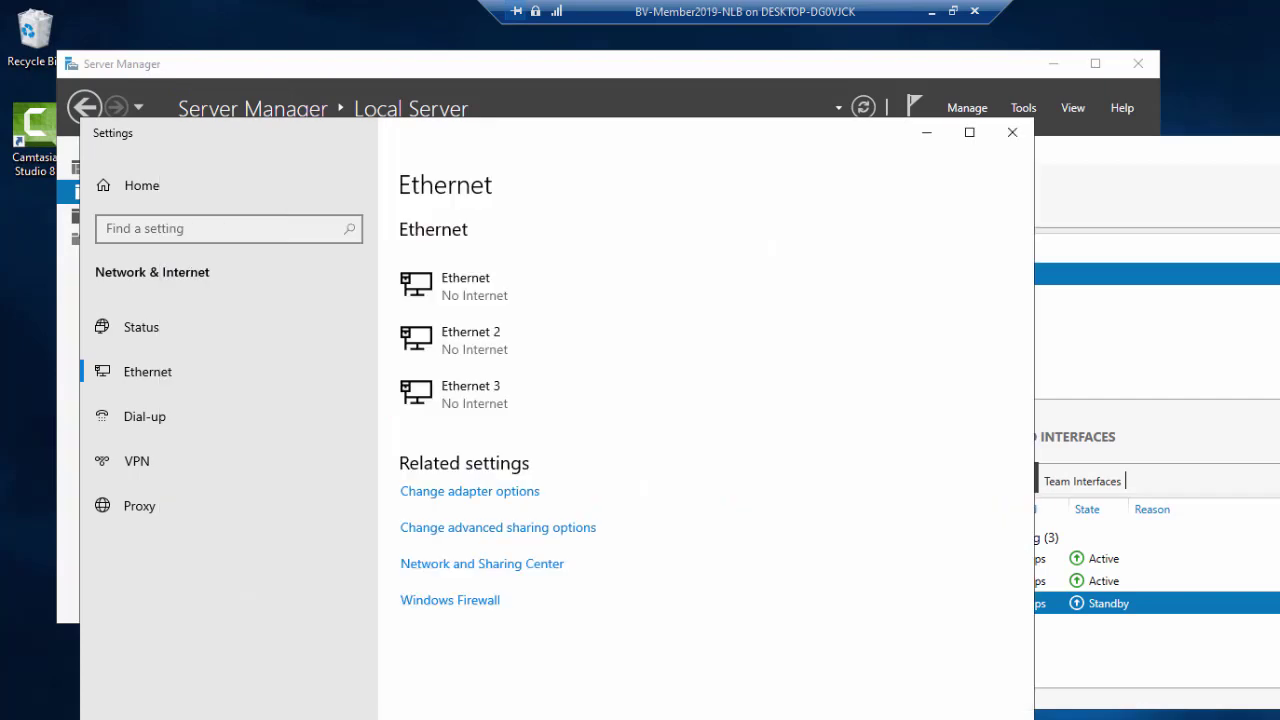
pyautogui.click(490, 492)
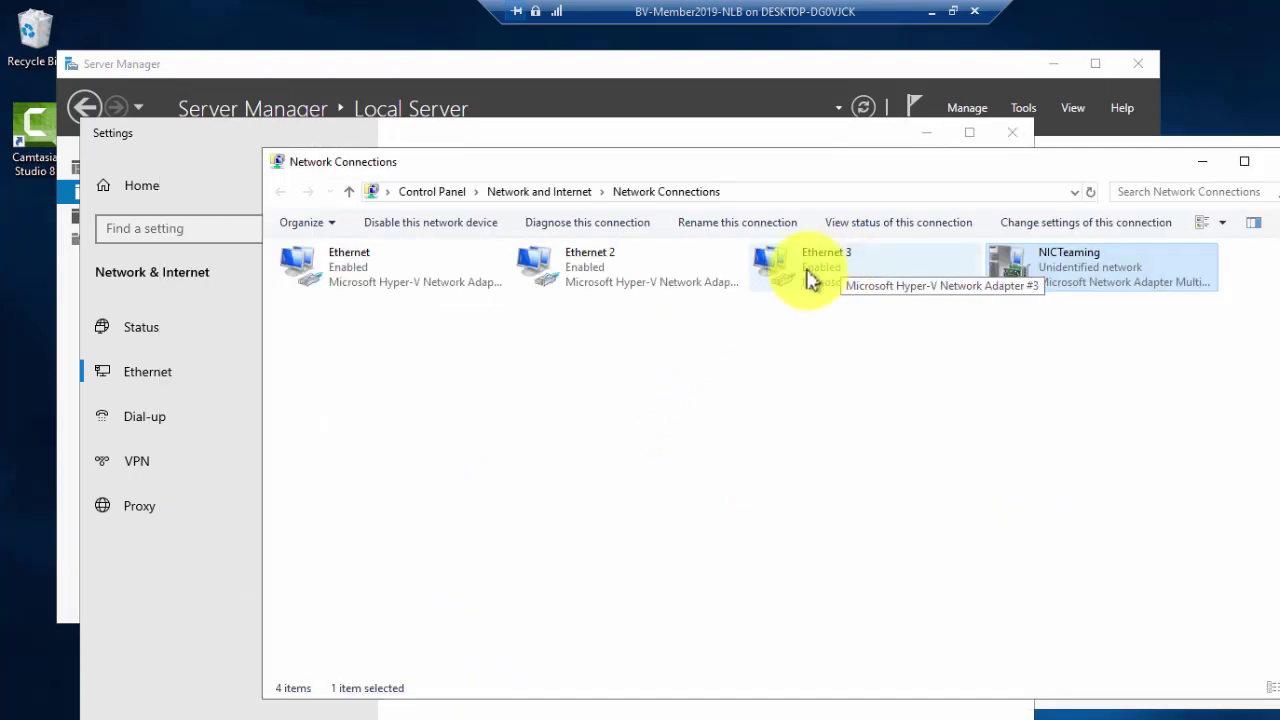
pyautogui.click(600, 283)
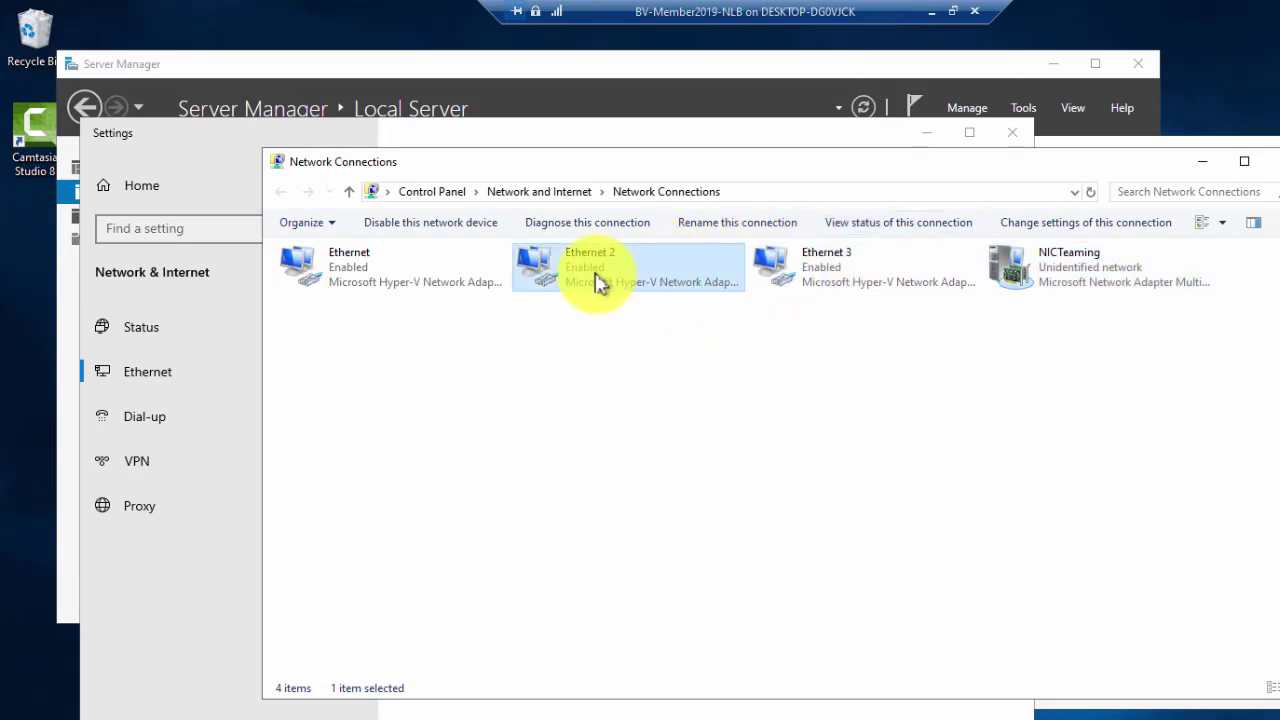
pyautogui.moveTo(781, 172); pyautogui.dragTo(586, 186)
pyautogui.rightClick(360, 270)
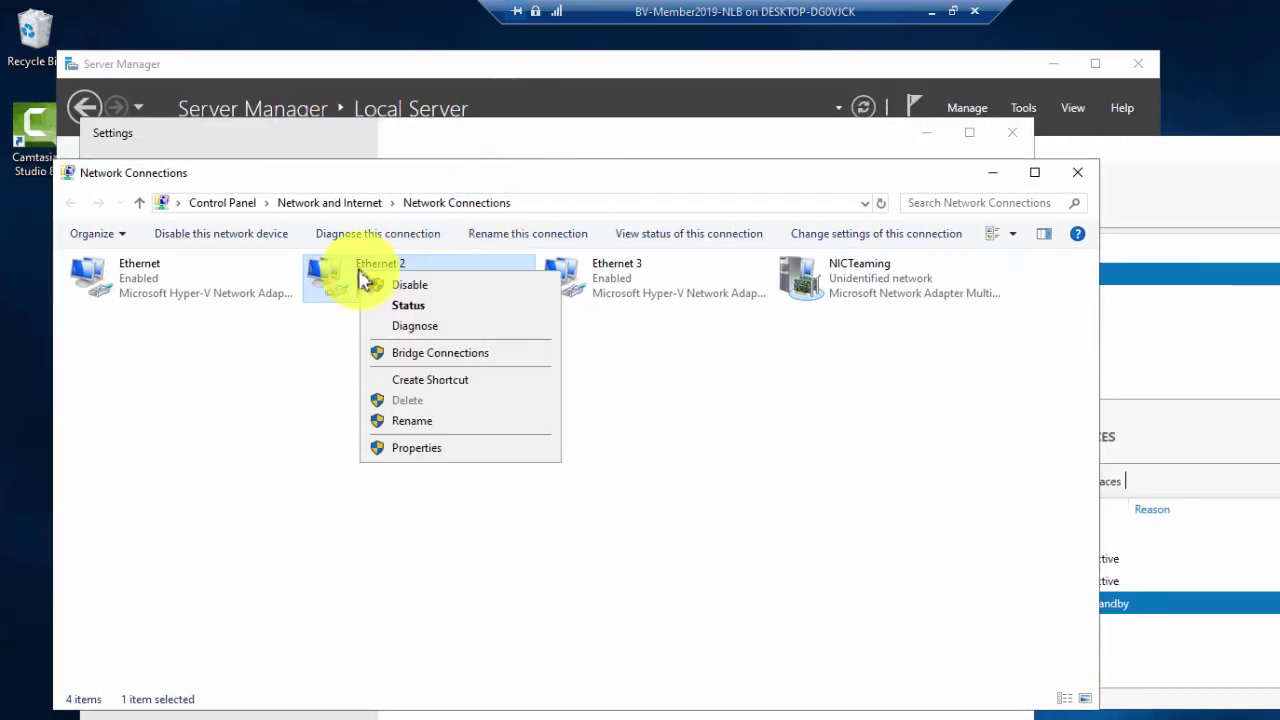
pyautogui.click(410, 285)
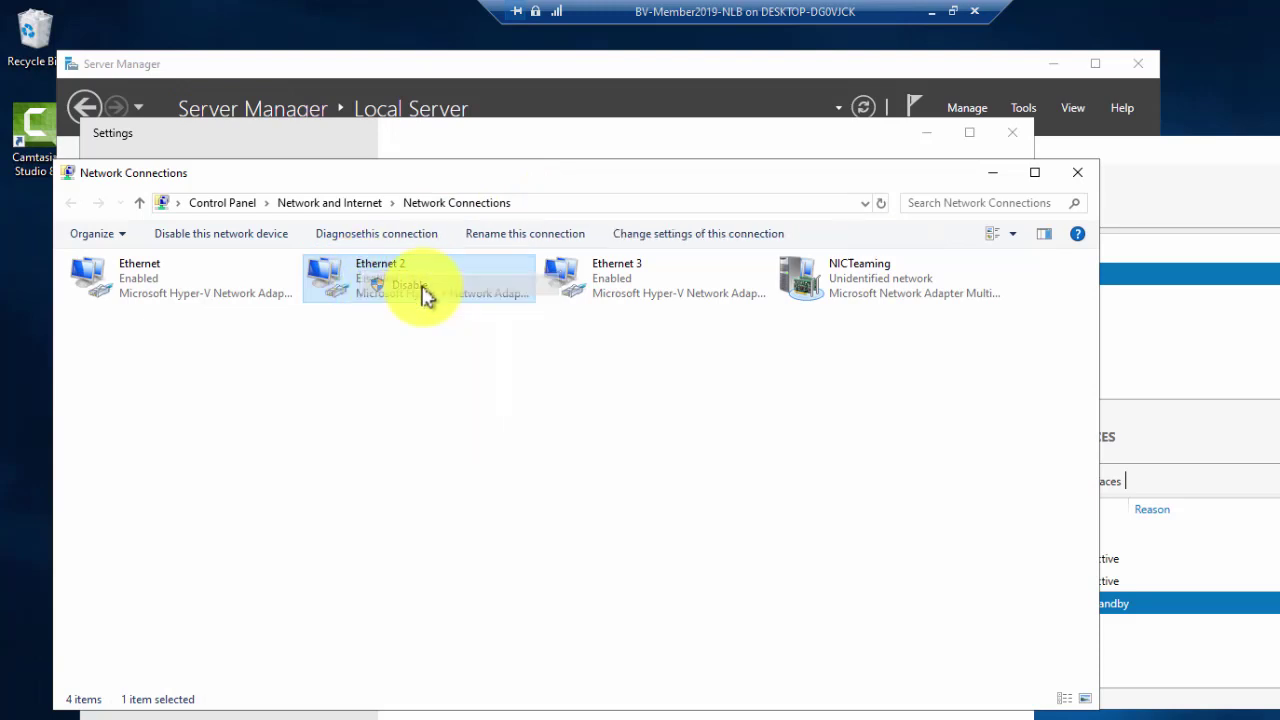
pyautogui.click(1249, 457)
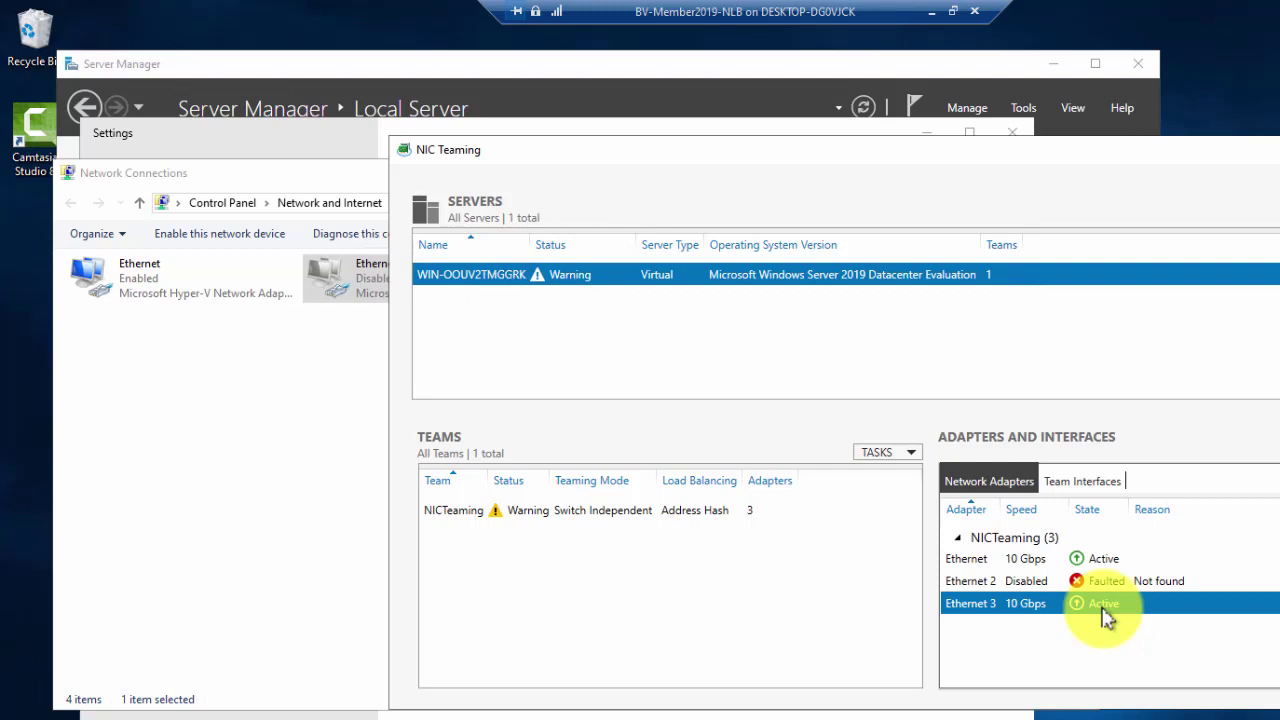
# Re-enable the Ethernet 2 adapter and check the adapter states in the NICTeaming team again.
pyautogui.rightClick(348, 288)
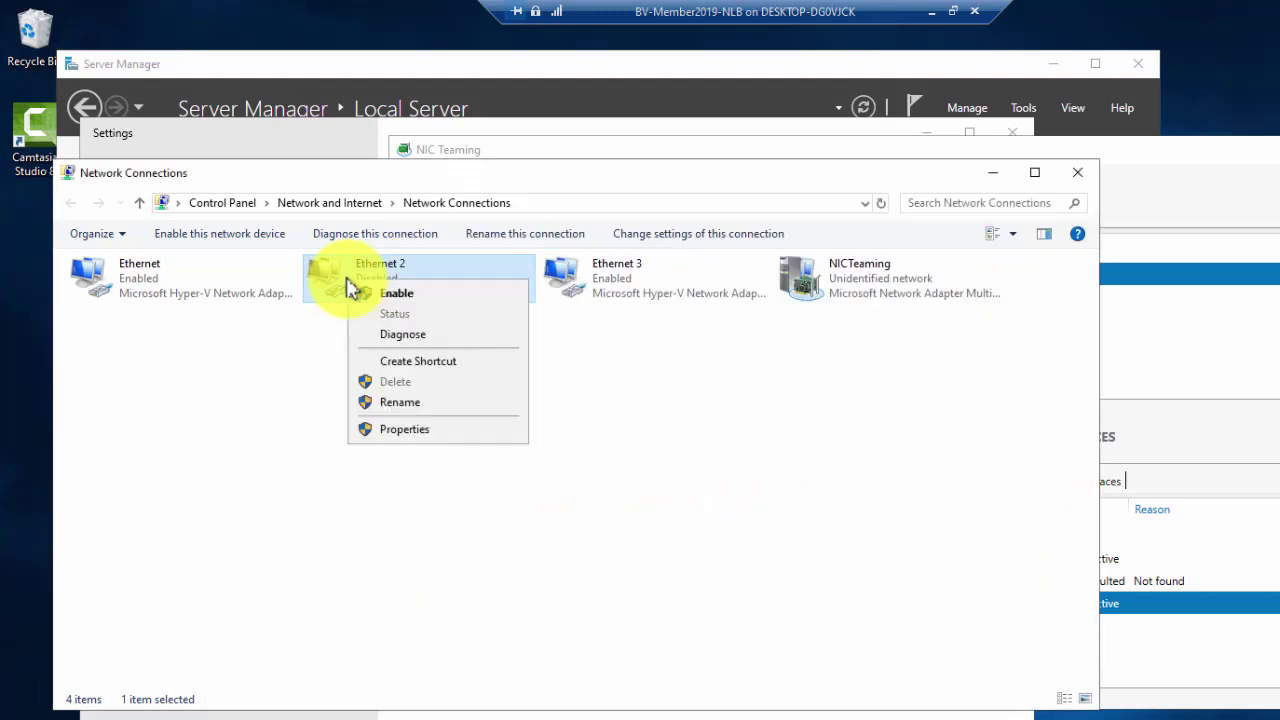
pyautogui.click(362, 290)
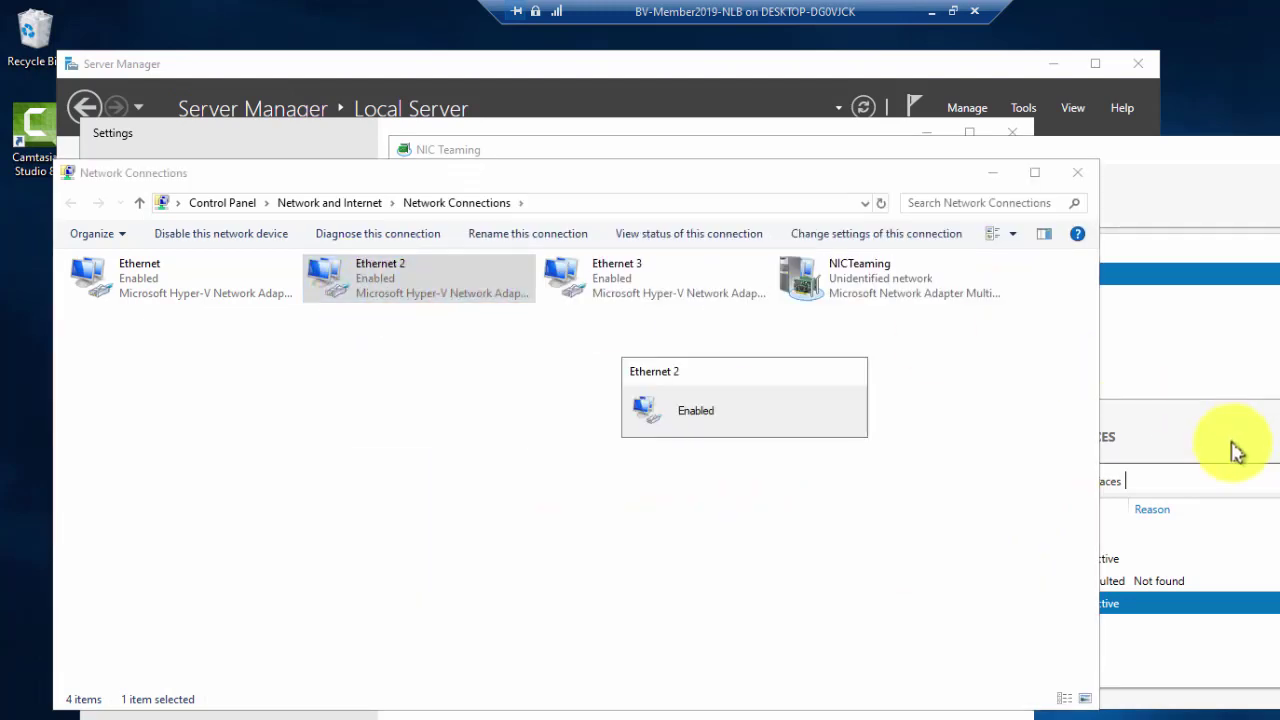
pyautogui.click(1262, 437)
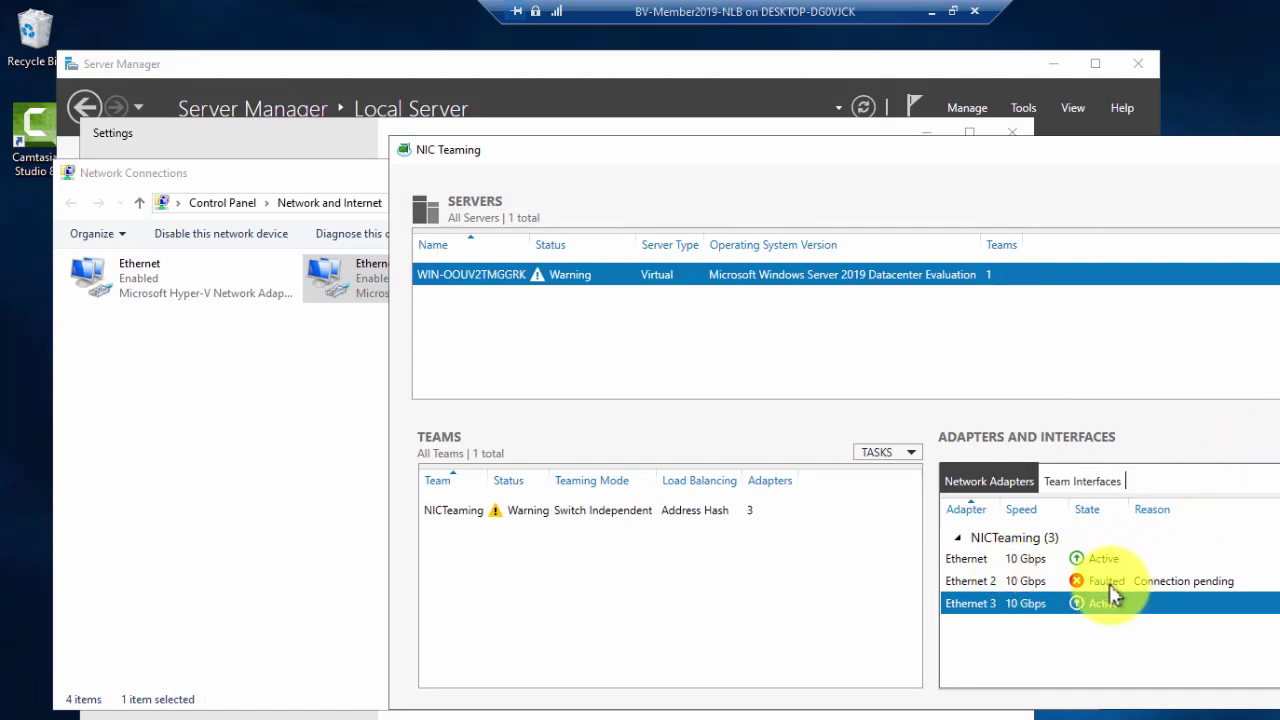
pyautogui.click(1196, 583)
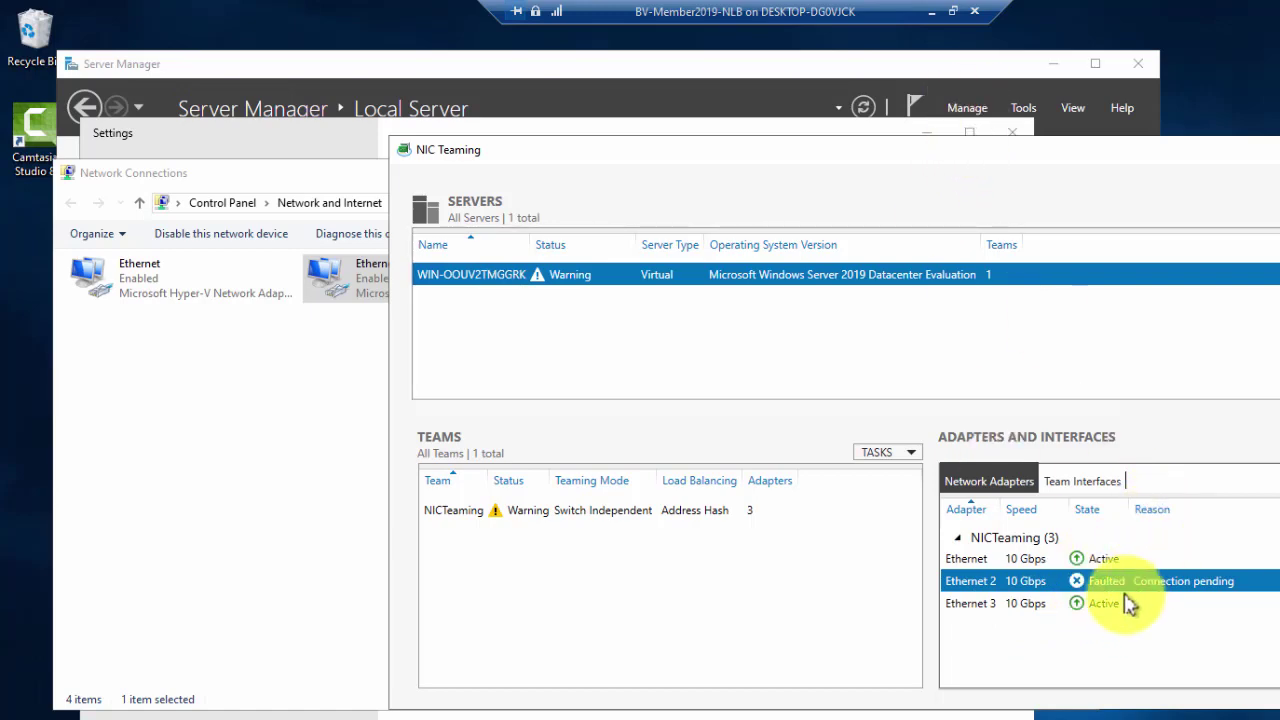
pyautogui.click(936, 18)
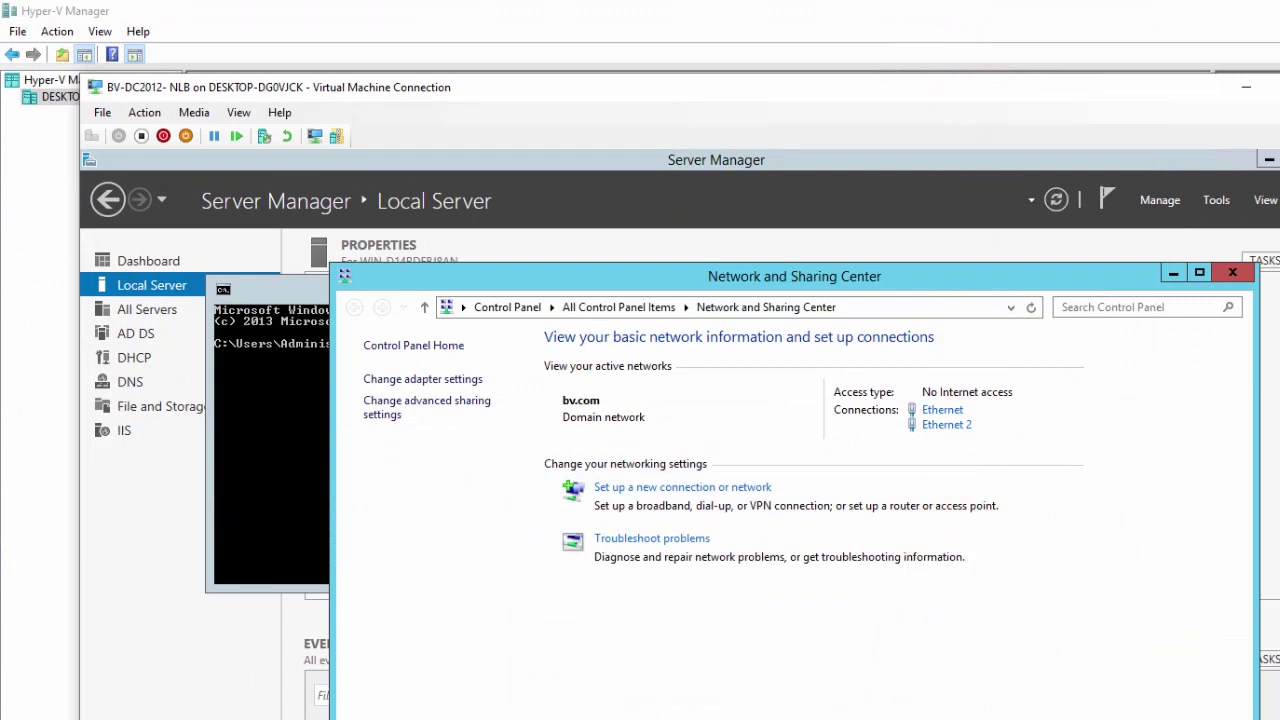
pyautogui.click(1268, 706)
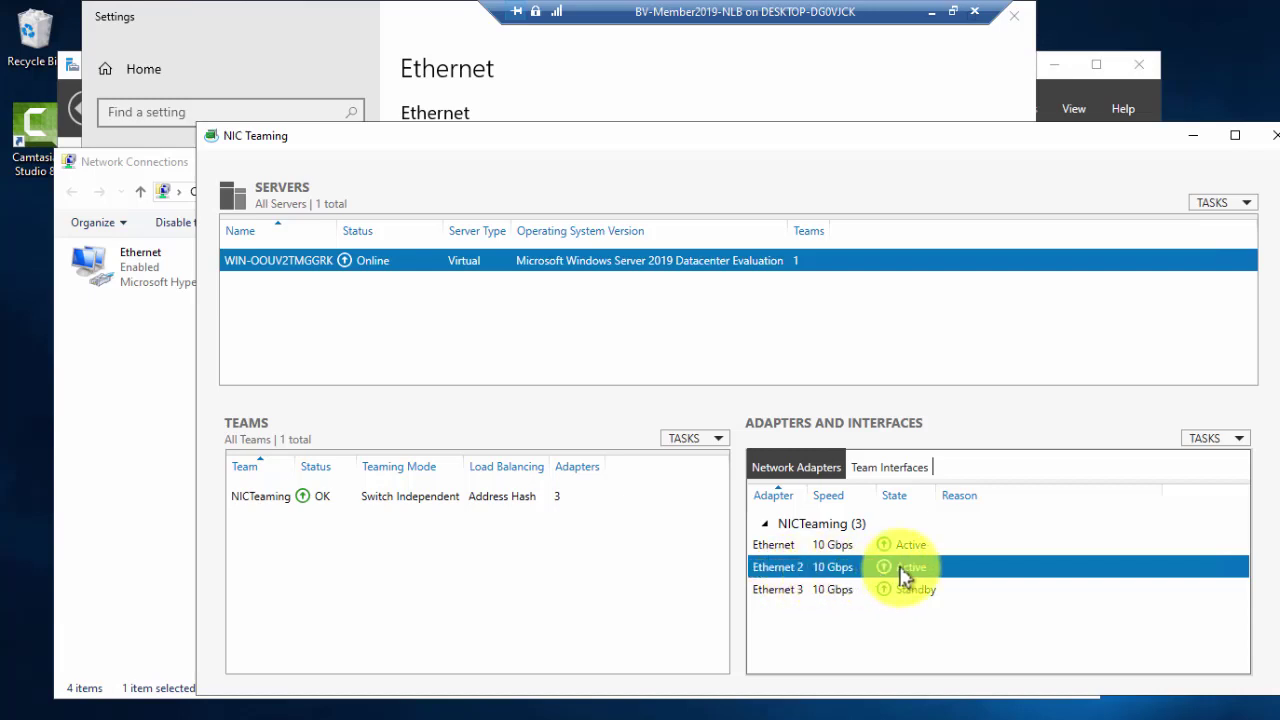
pyautogui.click(870, 592)
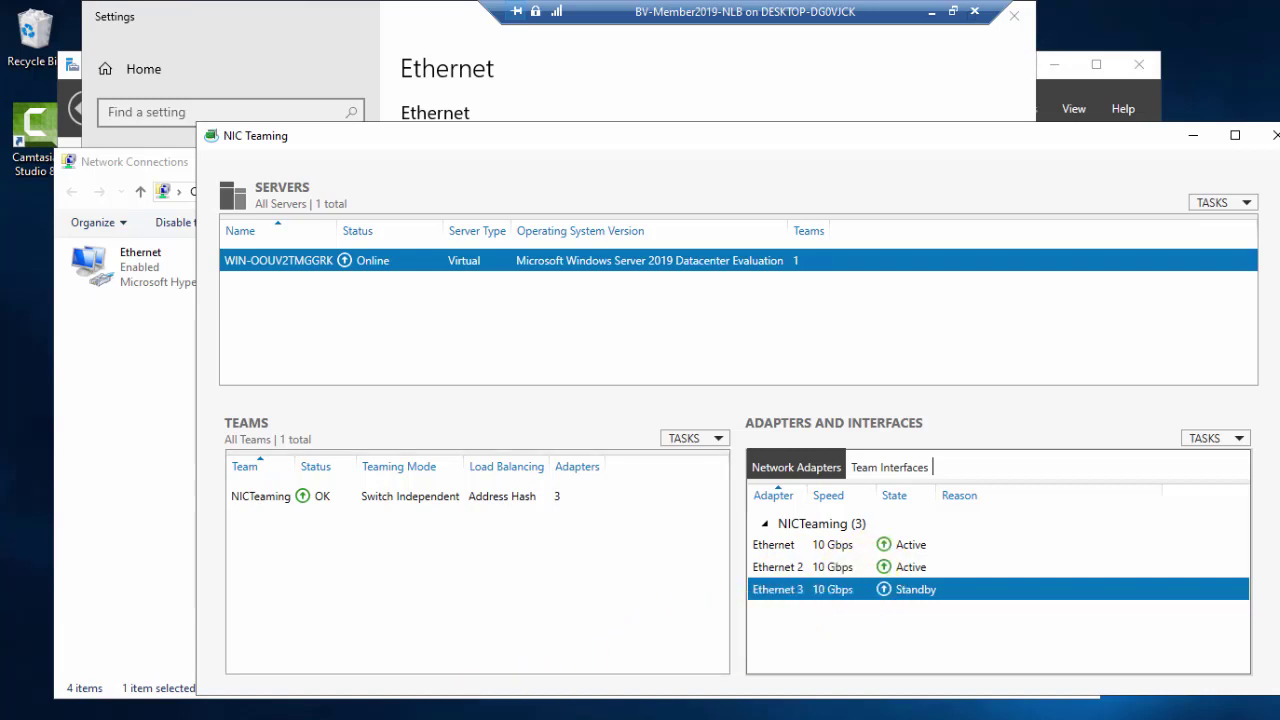
# Review the continuous ping output to 10.0.0.101 for interruptions and select the Ethernet adapter in the NICTeaming team.
pyautogui.hotkey('alt', 'Tab')
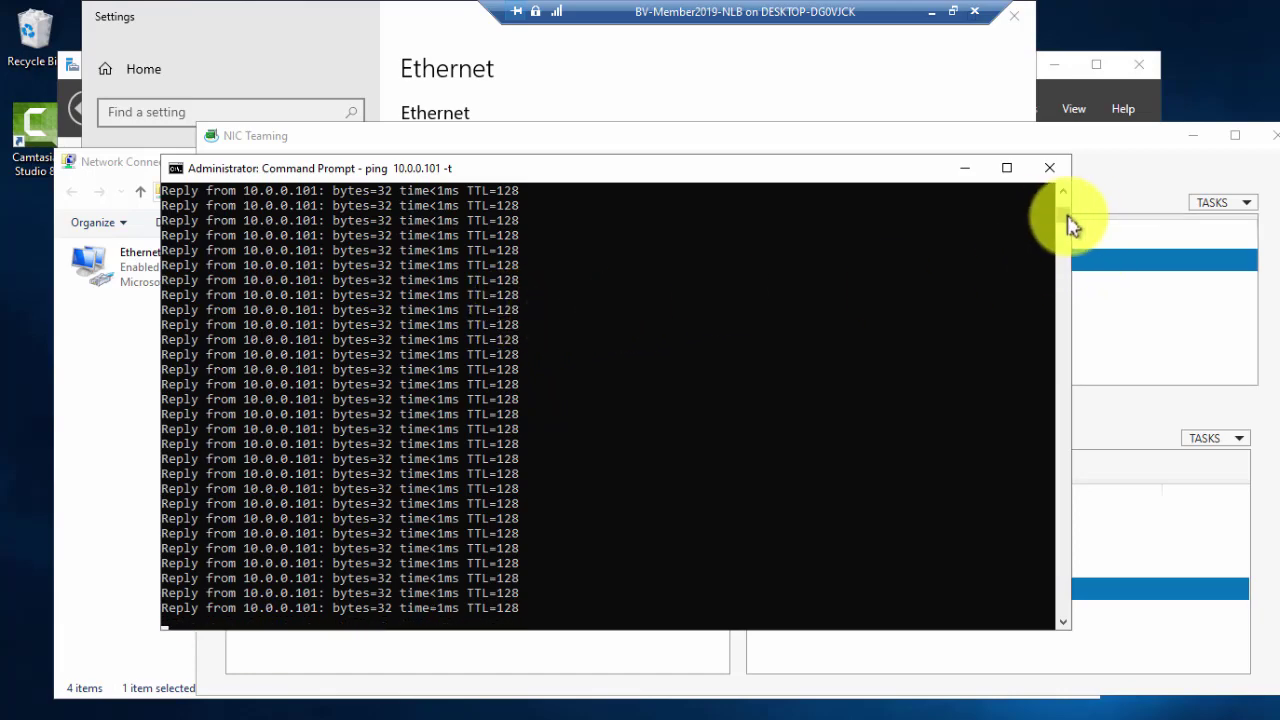
pyautogui.moveTo(1068, 224); pyautogui.dragTo(1058, 178)
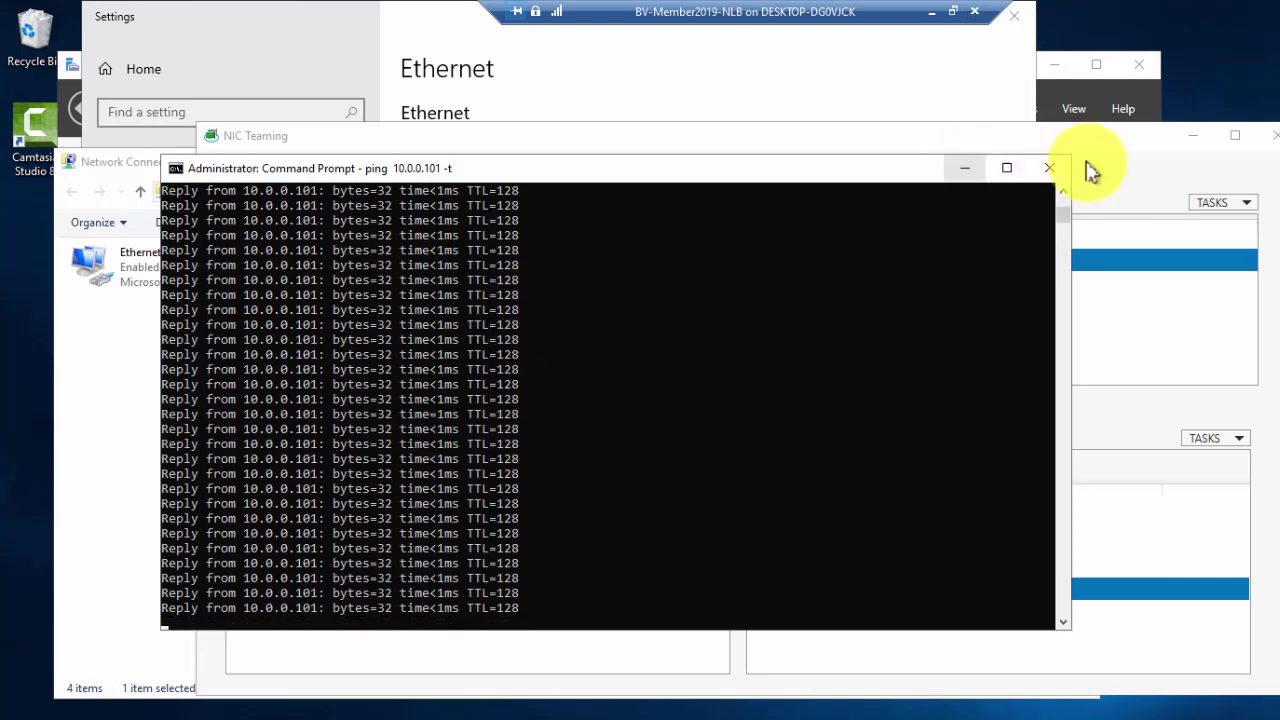
pyautogui.click(1117, 150)
pyautogui.click(885, 545)
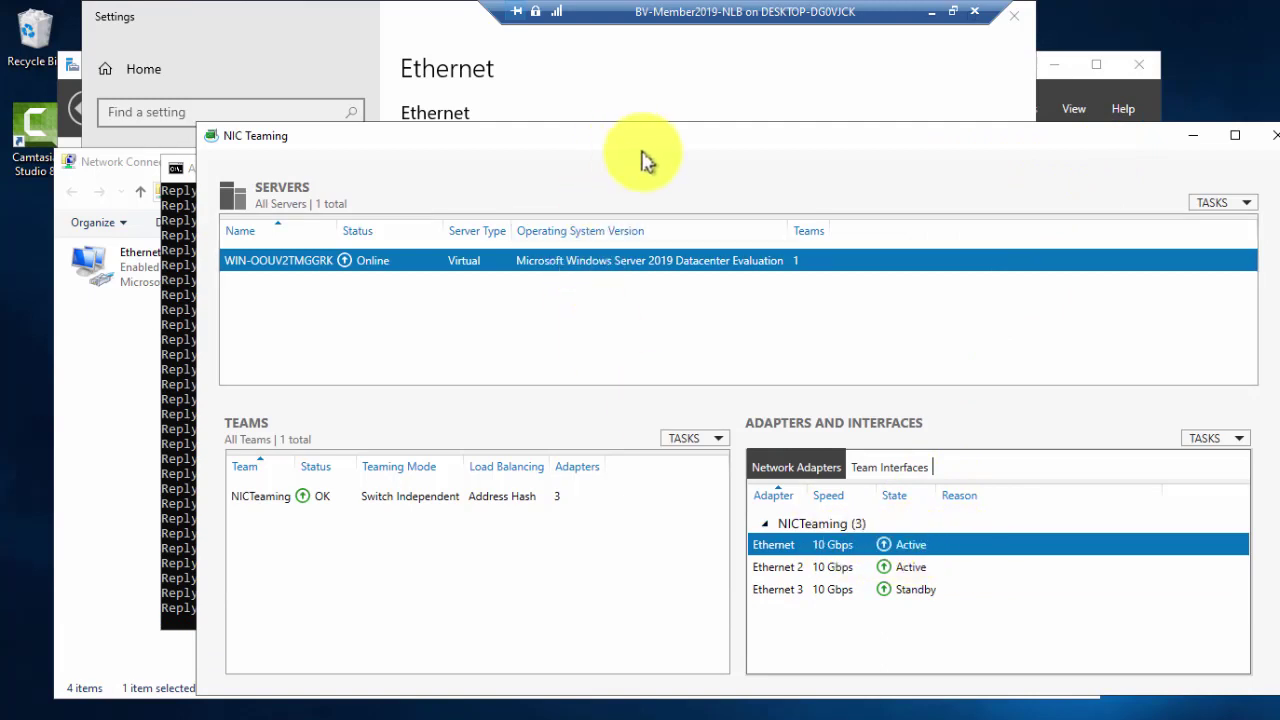
pyautogui.moveTo(643, 143); pyautogui.dragTo(759, 145)
pyautogui.click(280, 181)
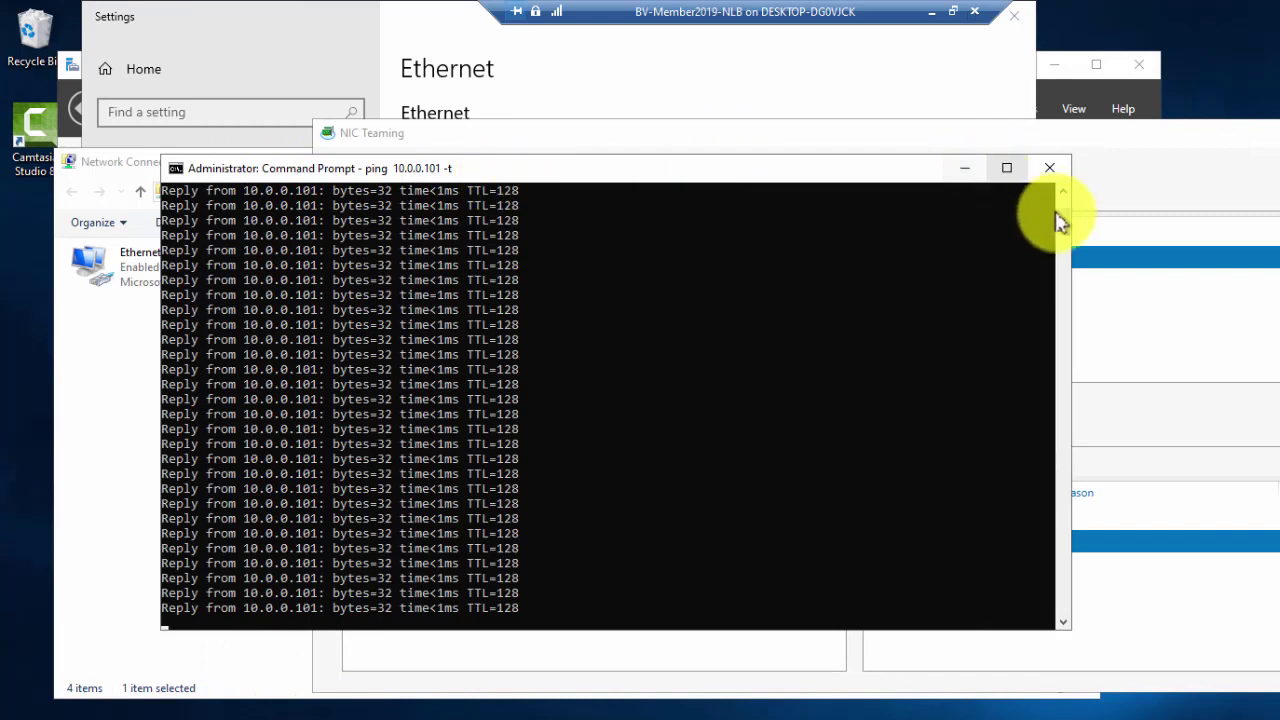
pyautogui.moveTo(1069, 255); pyautogui.dragTo(670, 336)
# Disable the Ethernet adapter in Network Connections and put that window away.
pyautogui.rightClick(1013, 544)
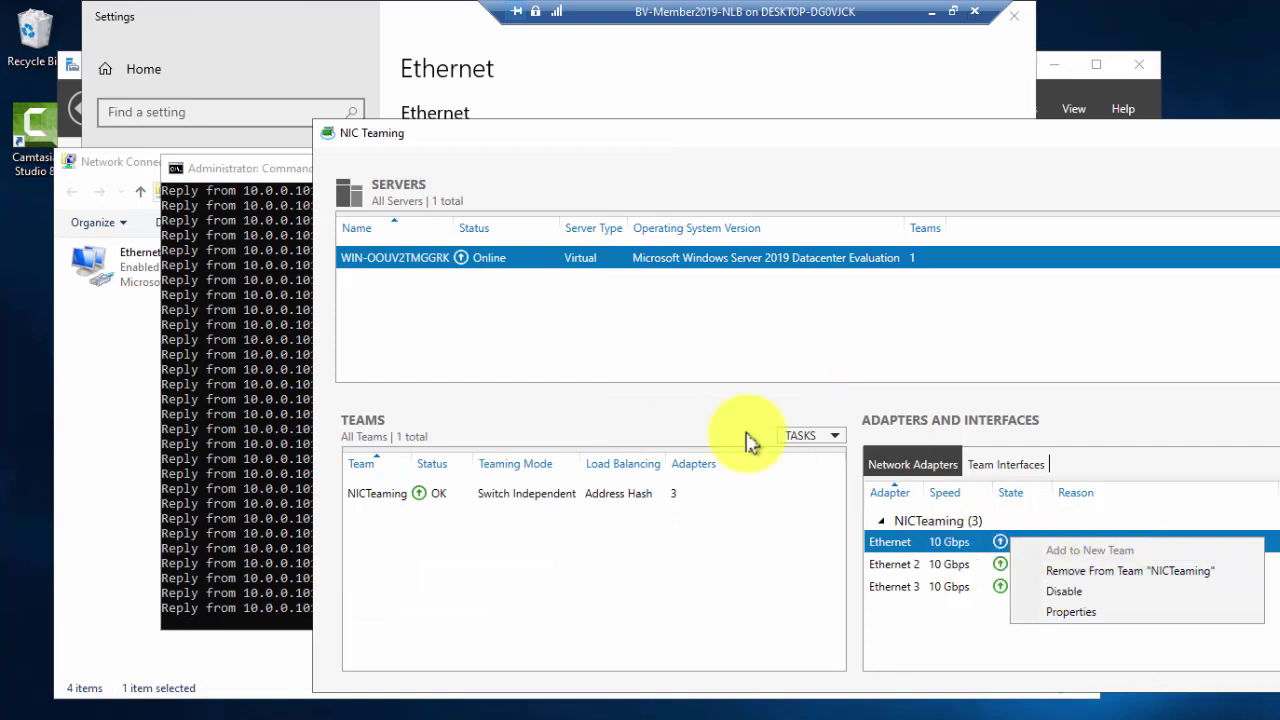
pyautogui.hotkey('alt', 'Tab')
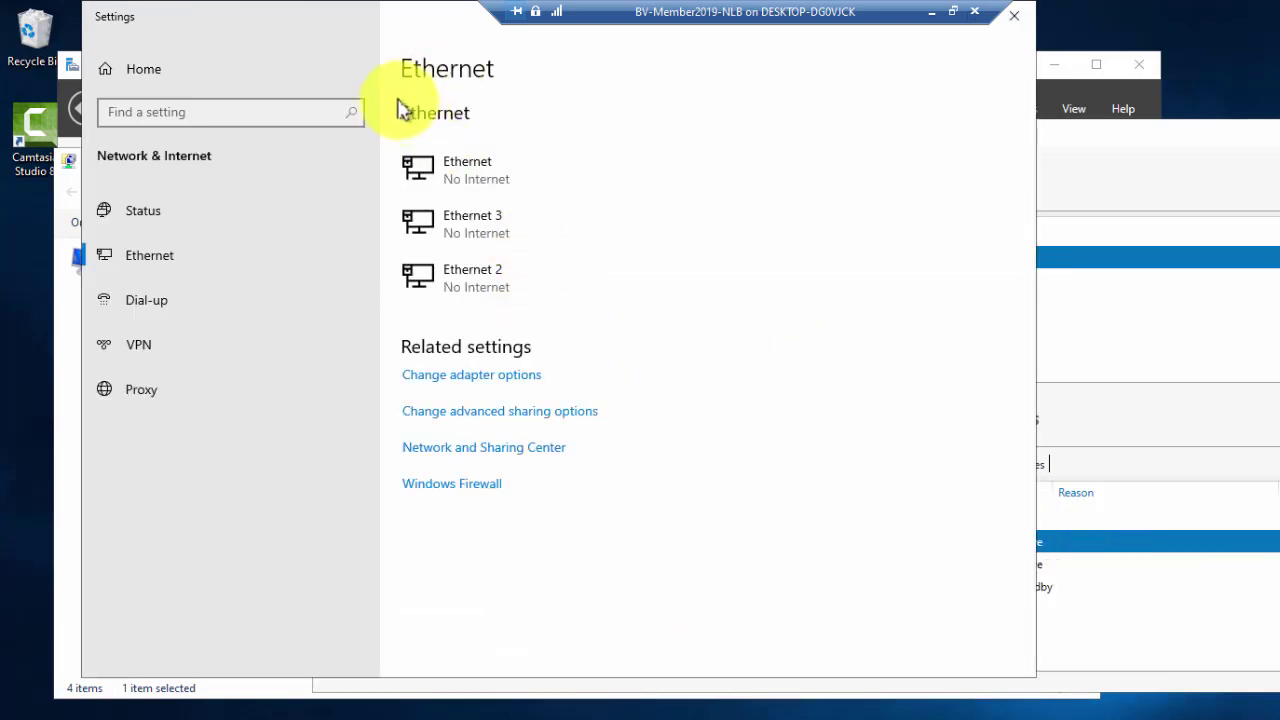
pyautogui.click(500, 370)
pyautogui.moveTo(480, 168); pyautogui.dragTo(777, 130)
pyautogui.click(449, 228)
pyautogui.rightClick(423, 226)
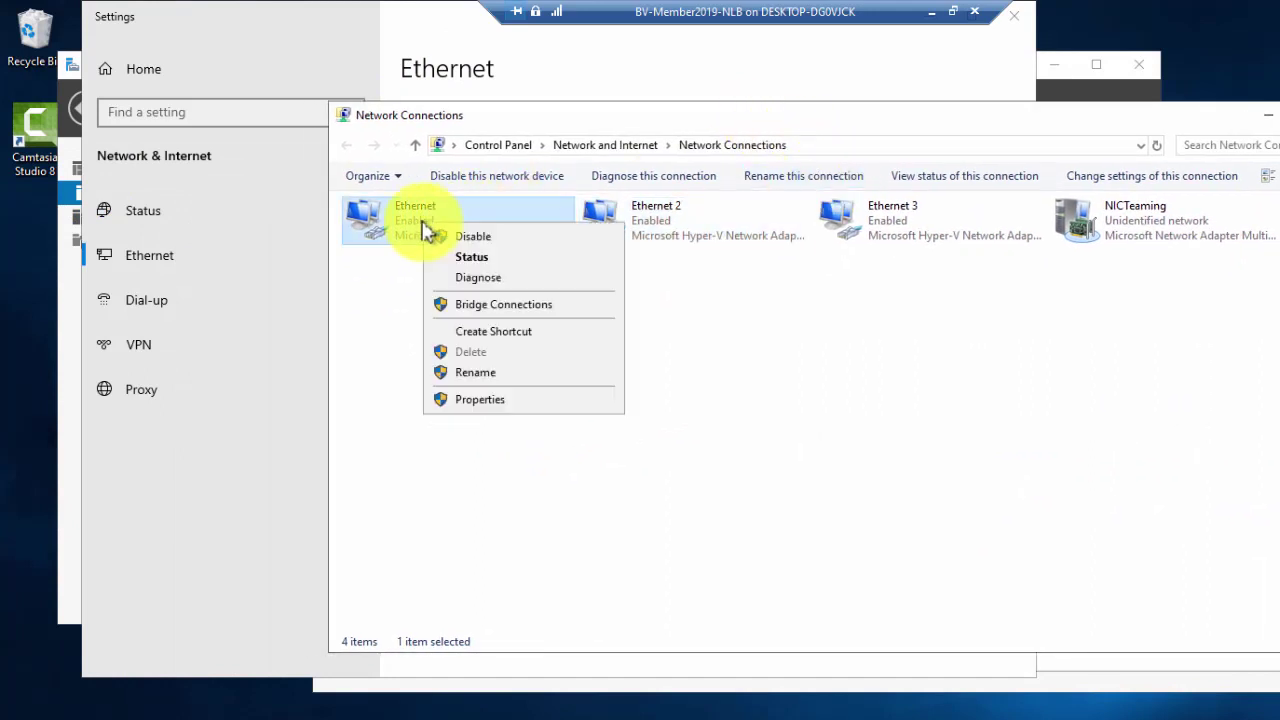
pyautogui.click(490, 240)
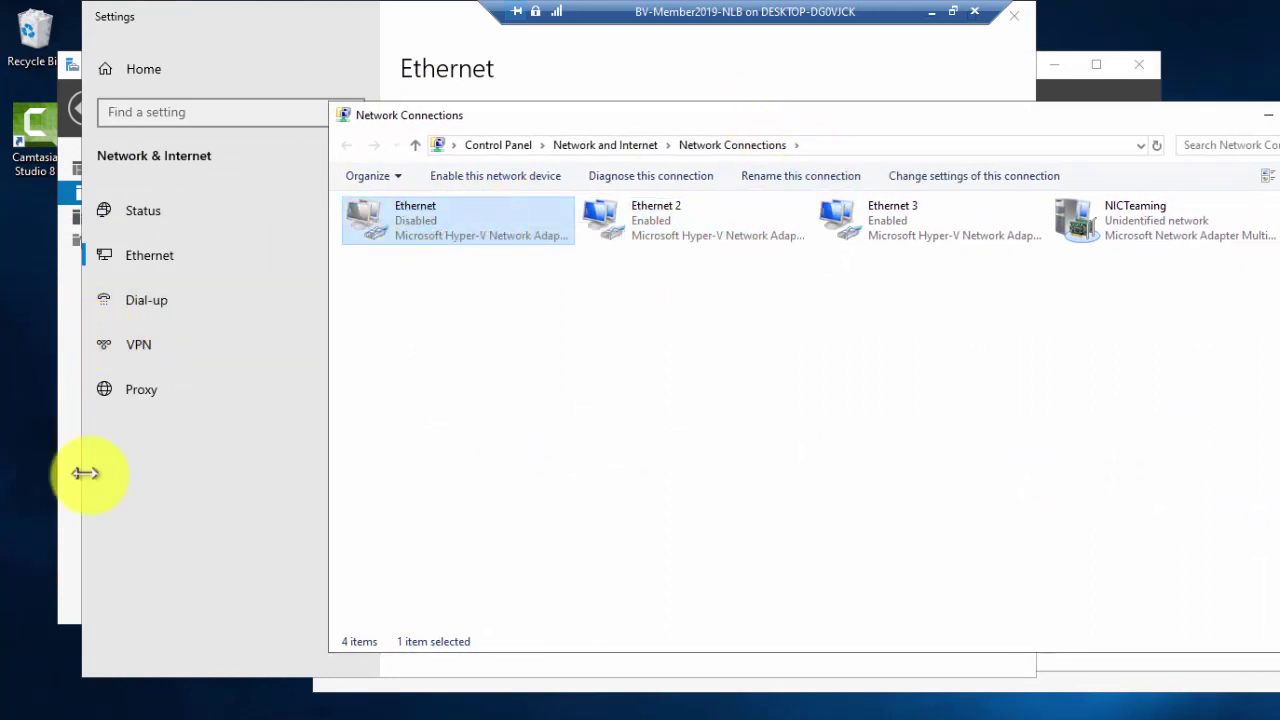
pyautogui.click(1266, 115)
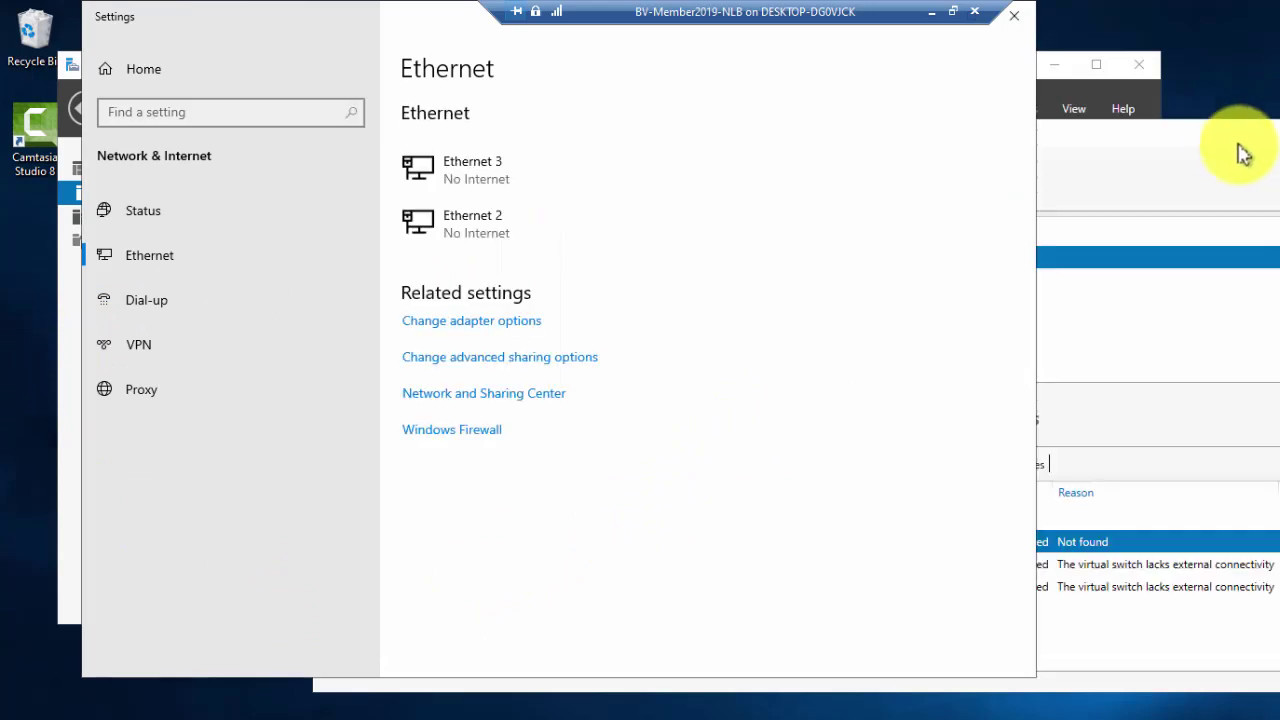
# Check the continuous ping output and the NICTeaming adapter states with the Ethernet adapter disabled, moving the overlapping windows aside.
pyautogui.click(1225, 118)
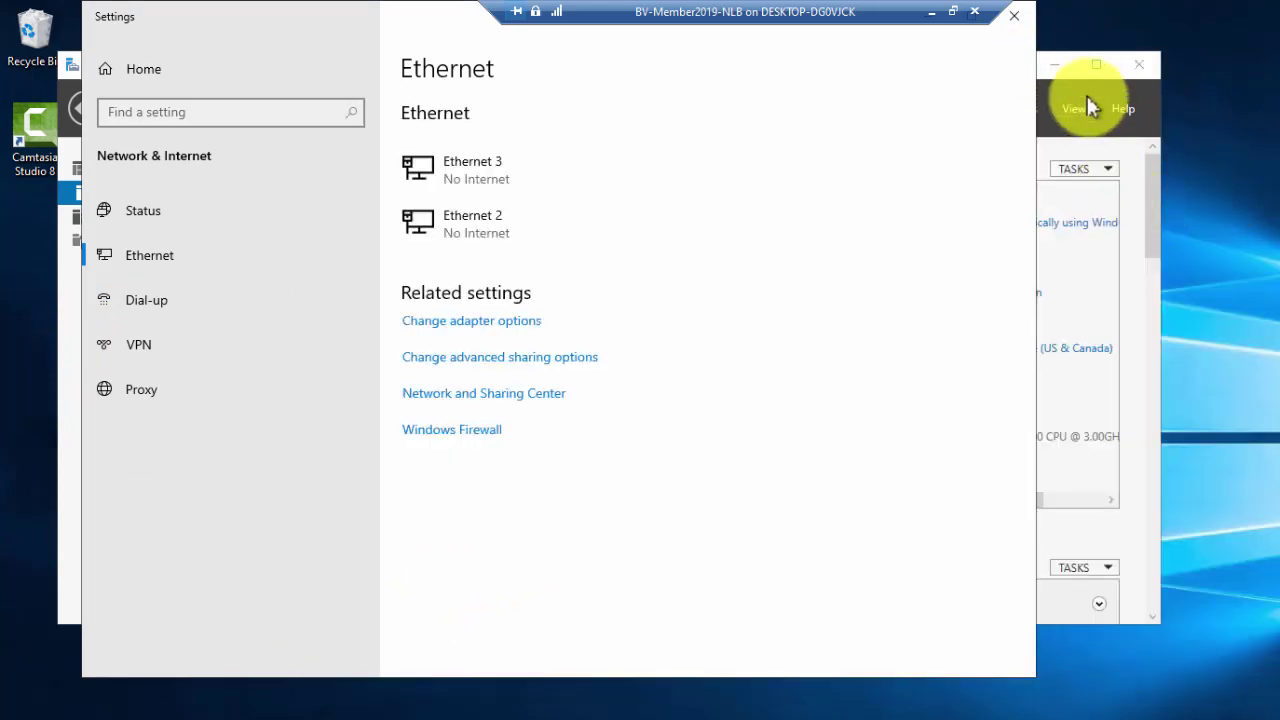
pyautogui.moveTo(431, 22); pyautogui.dragTo(400, 148)
pyautogui.click(894, 140)
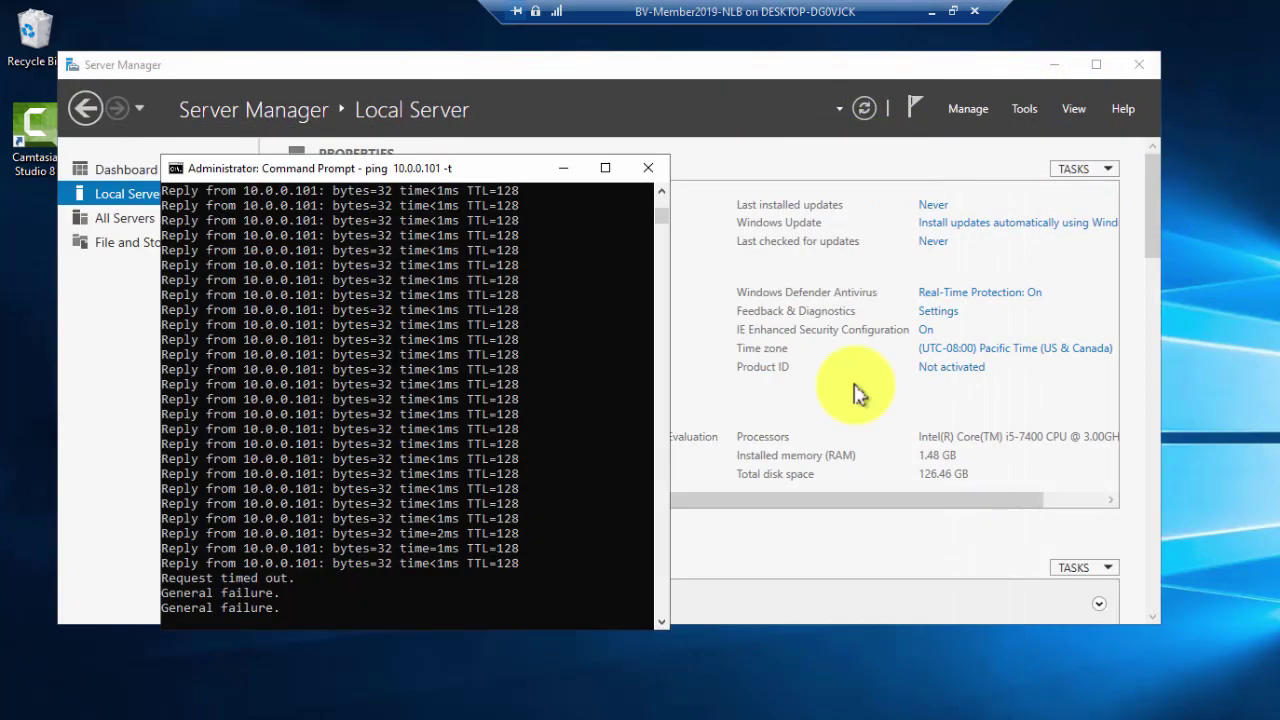
pyautogui.click(686, 716)
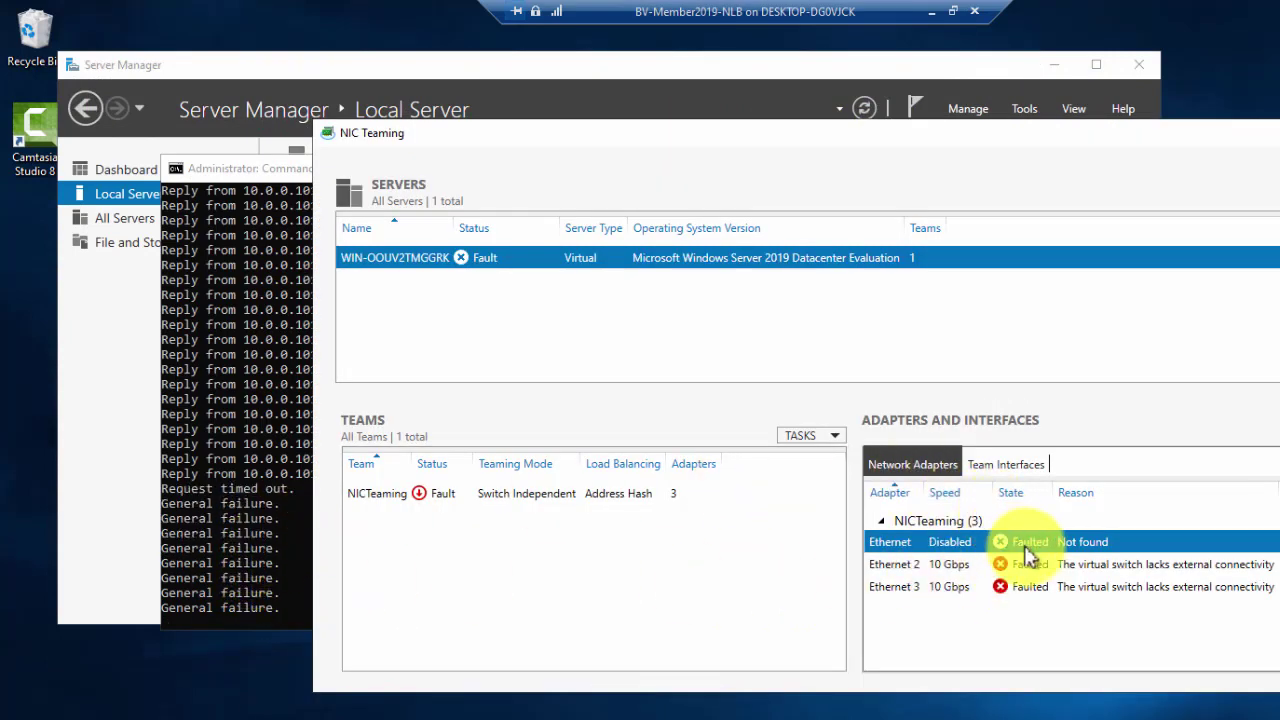
pyautogui.moveTo(629, 138); pyautogui.dragTo(720, 106)
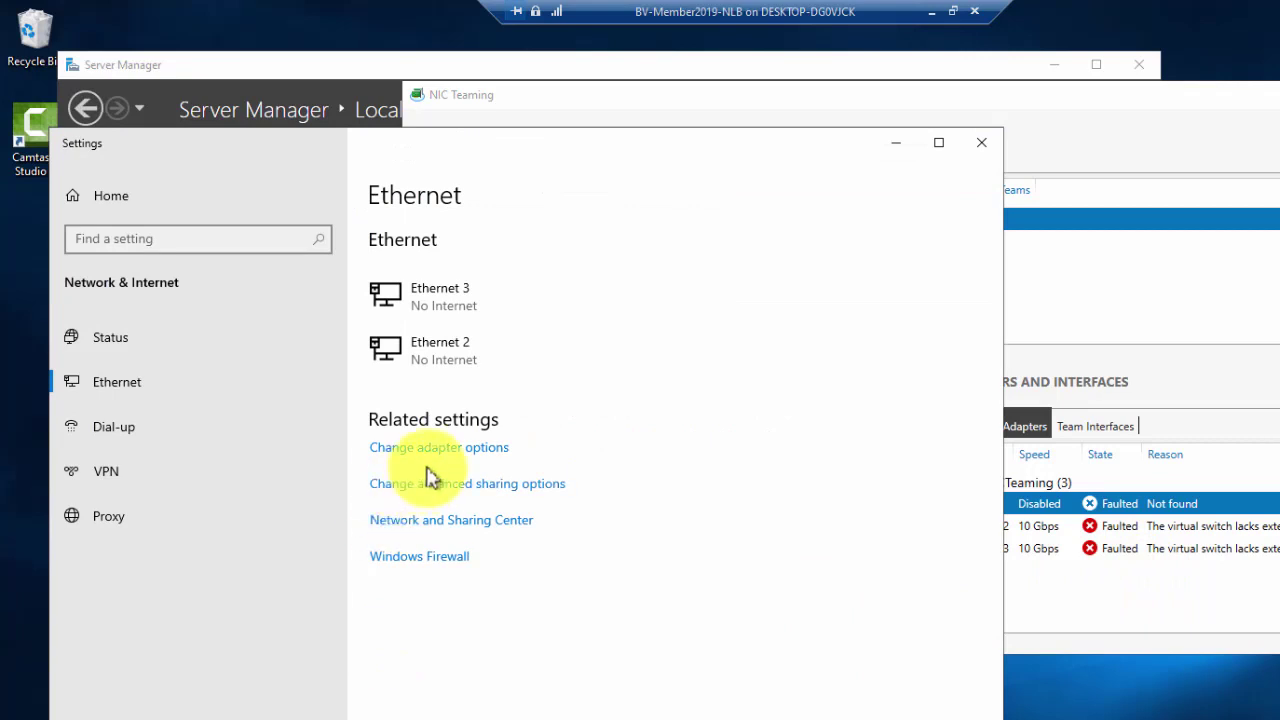
# Re-enable the Ethernet adapter in Network Connections and put the Network Connections and Settings windows away.
pyautogui.click(434, 449)
pyautogui.rightClick(430, 226)
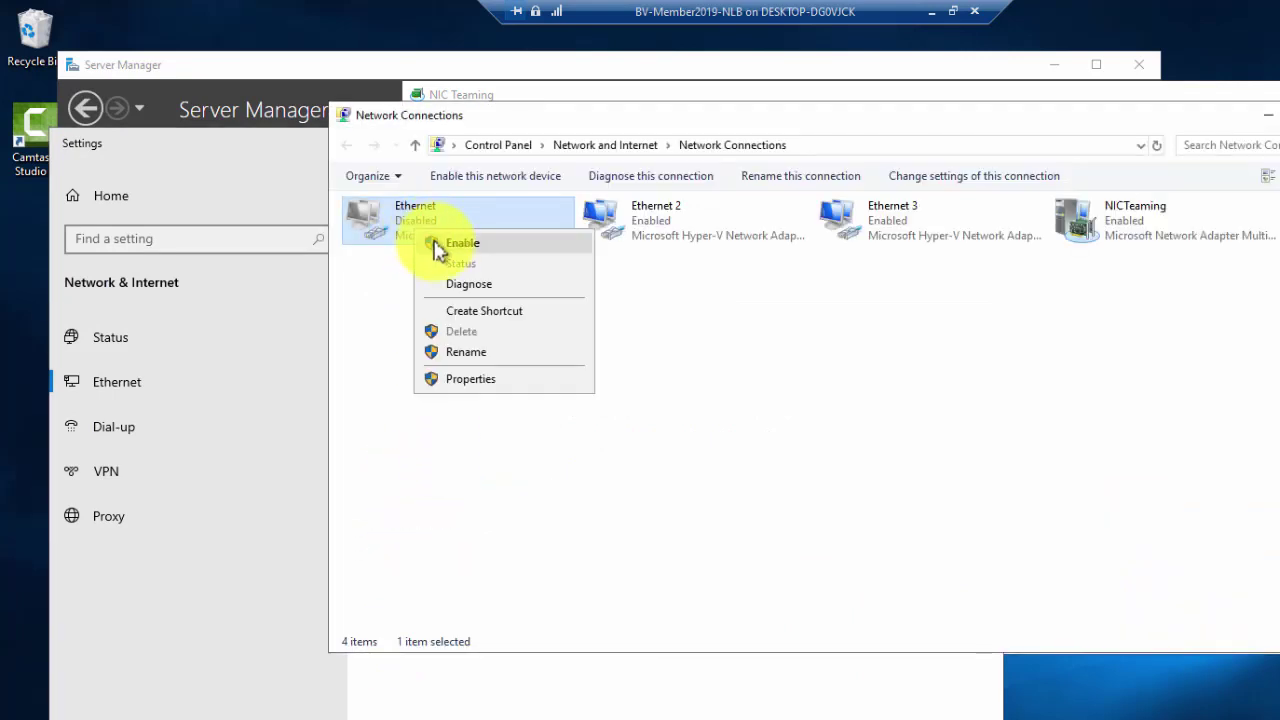
pyautogui.click(438, 246)
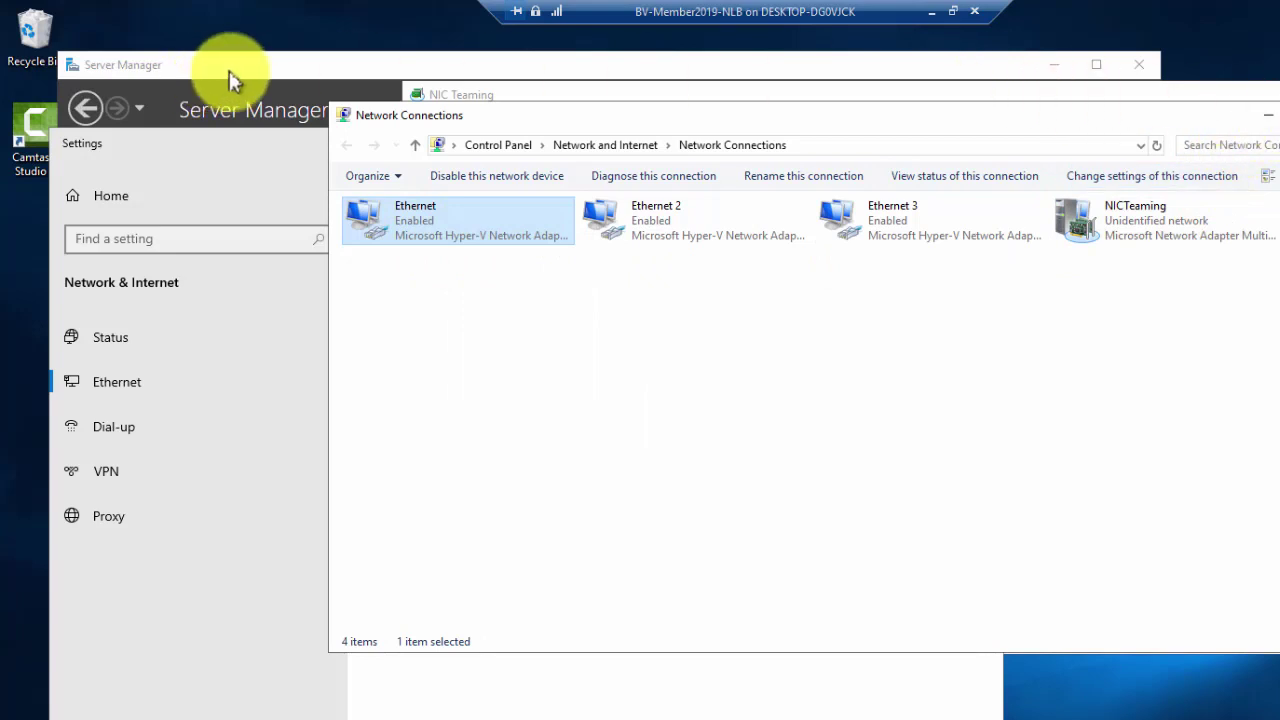
pyautogui.click(1267, 116)
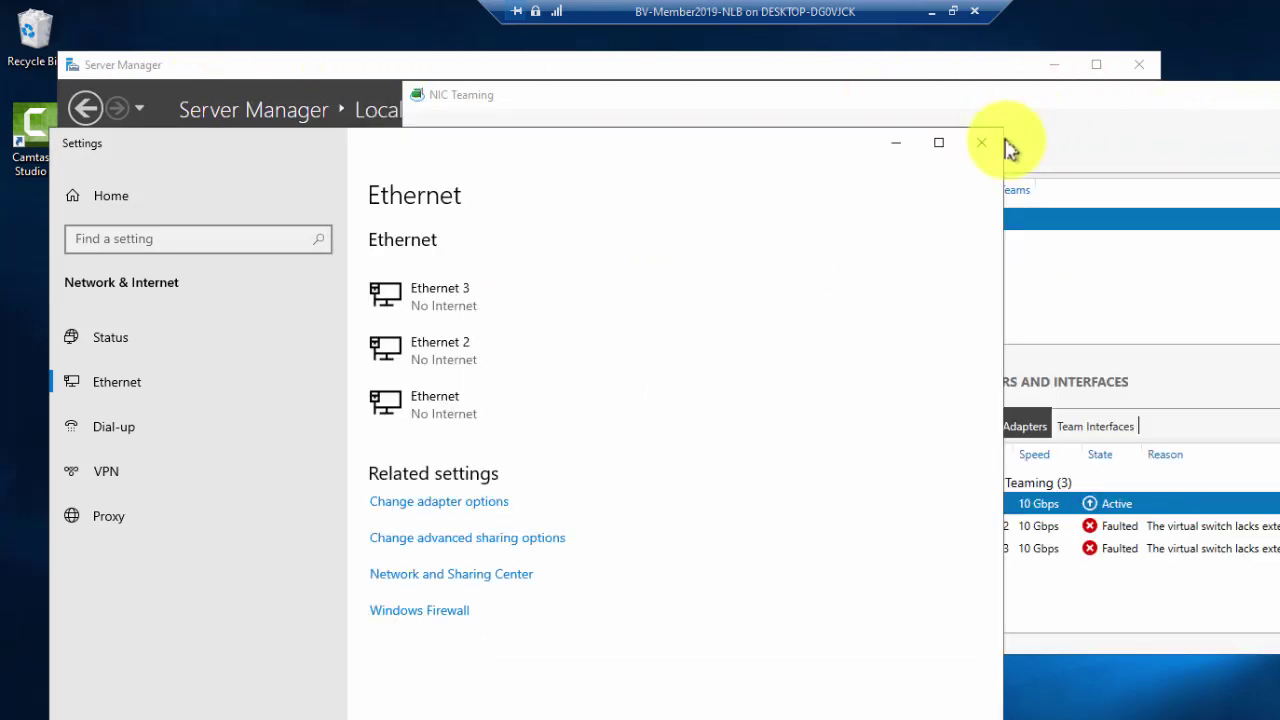
pyautogui.click(896, 143)
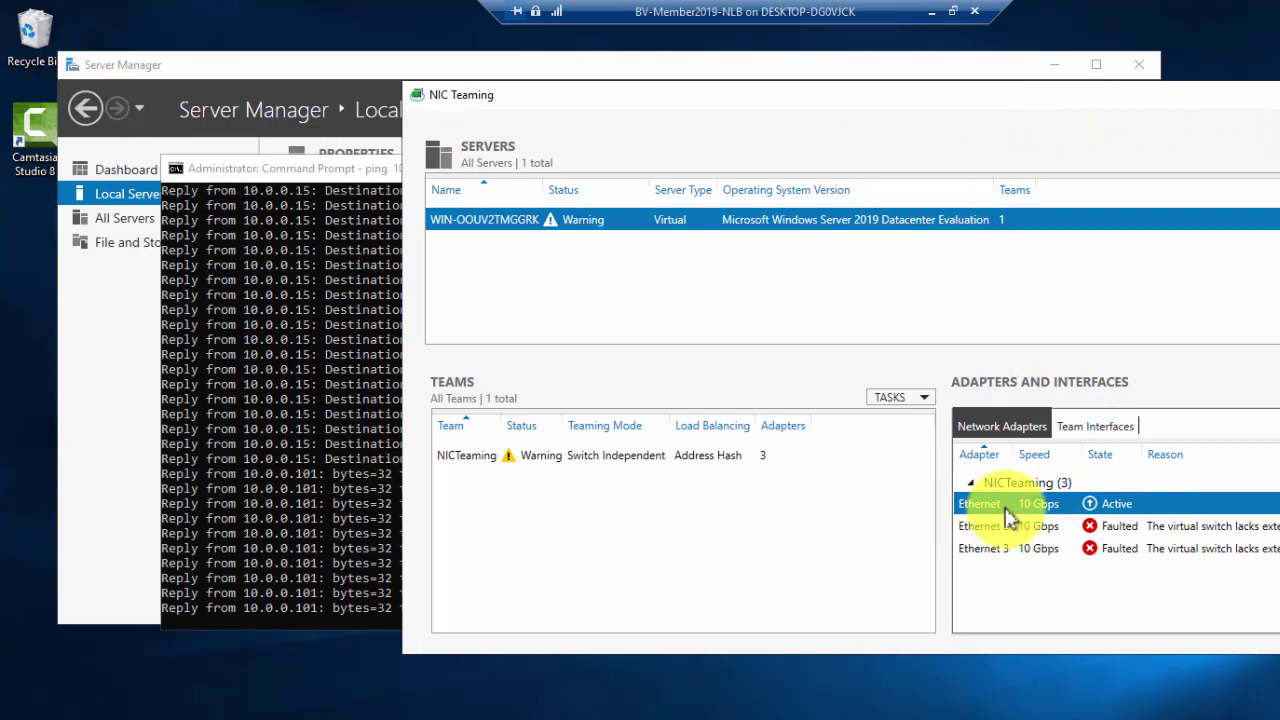
# Review the ping output to 10.0.0.101 and arrange the Command Prompt and NIC Teaming windows so both can be watched.
pyautogui.click(290, 460)
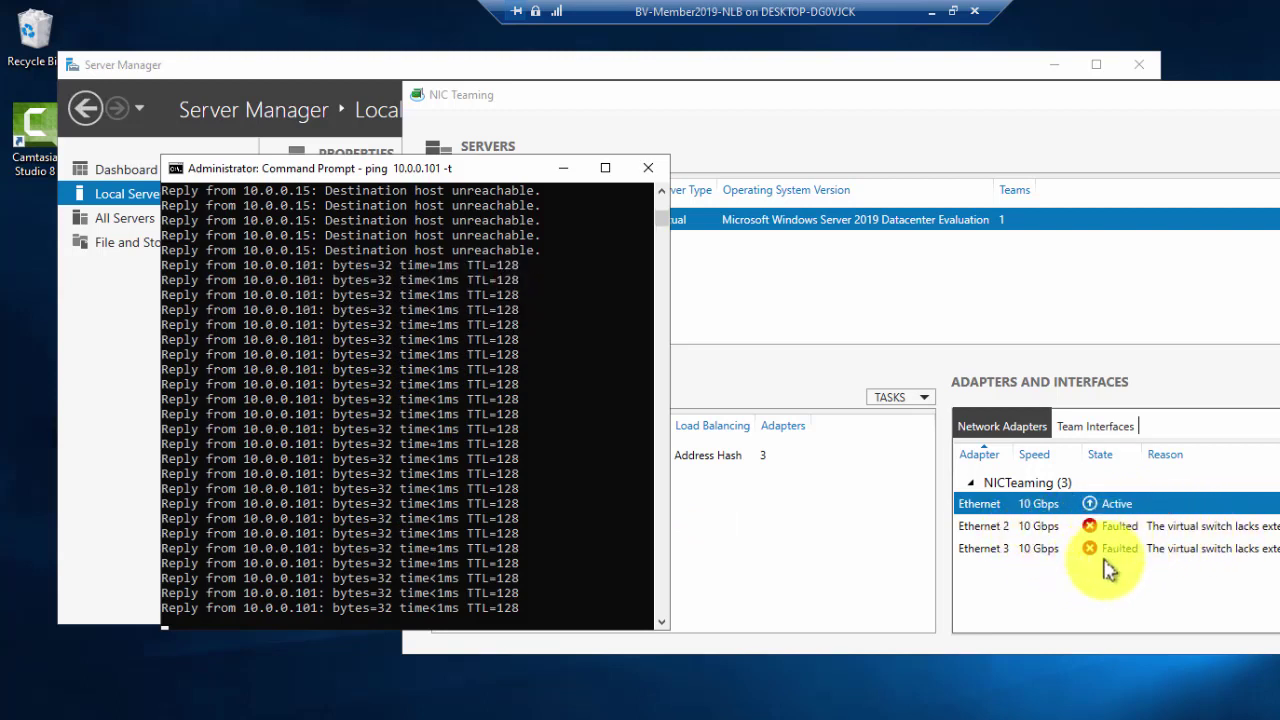
pyautogui.click(932, 12)
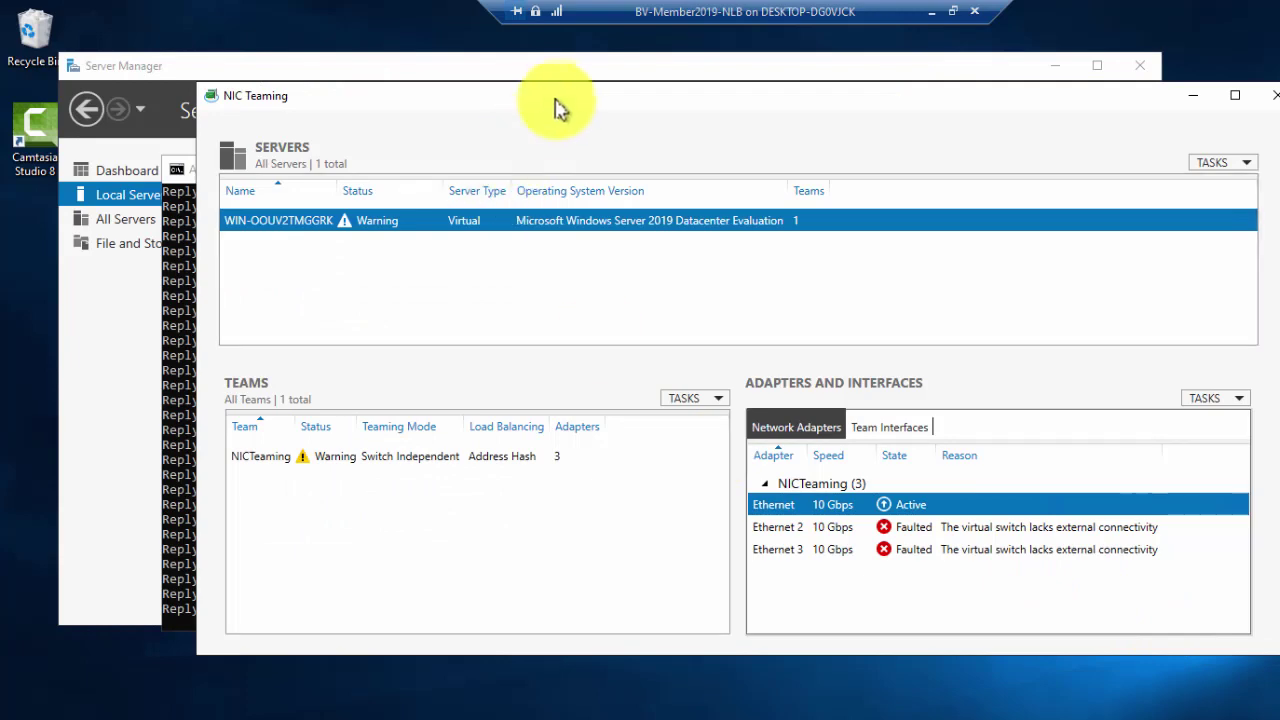
pyautogui.moveTo(680, 95); pyautogui.dragTo(760, 92)
pyautogui.moveTo(327, 169); pyautogui.dragTo(215, 149)
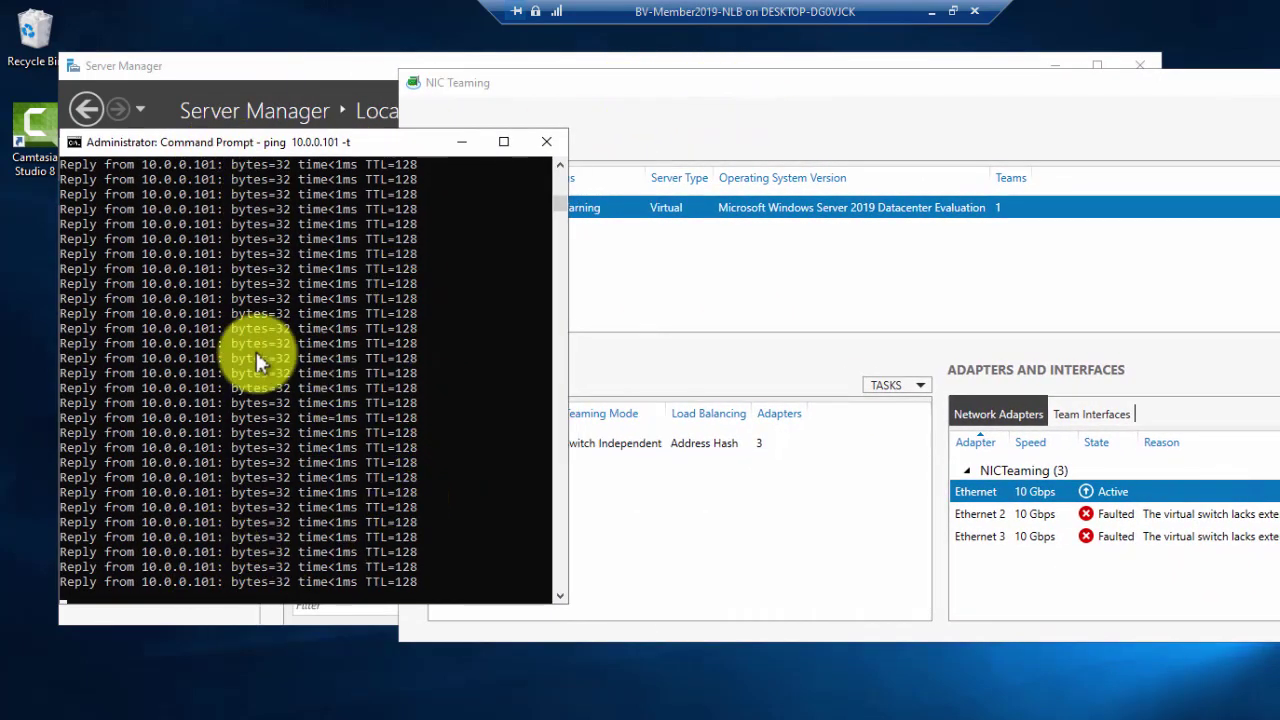
# Examine the states and fault reasons of the Ethernet 2 and Ethernet 3 adapters in the NICTeaming team.
pyautogui.click(1038, 521)
pyautogui.click(1032, 540)
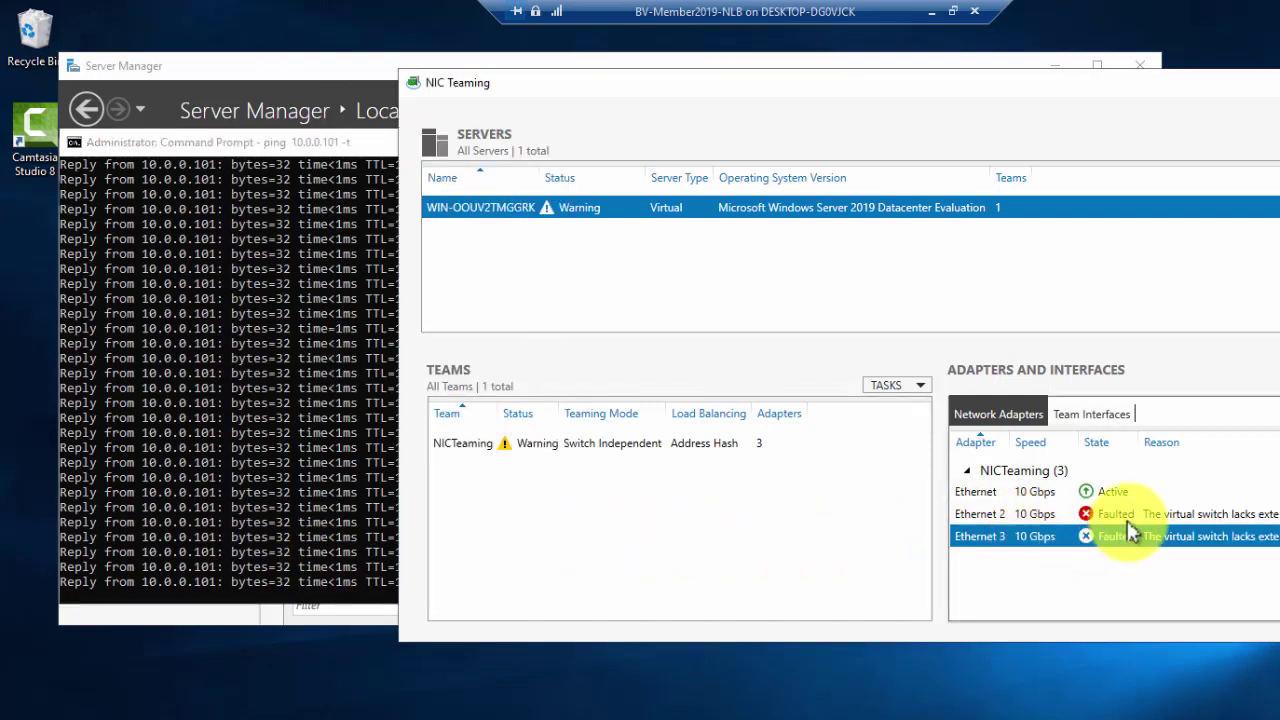
pyautogui.click(1190, 520)
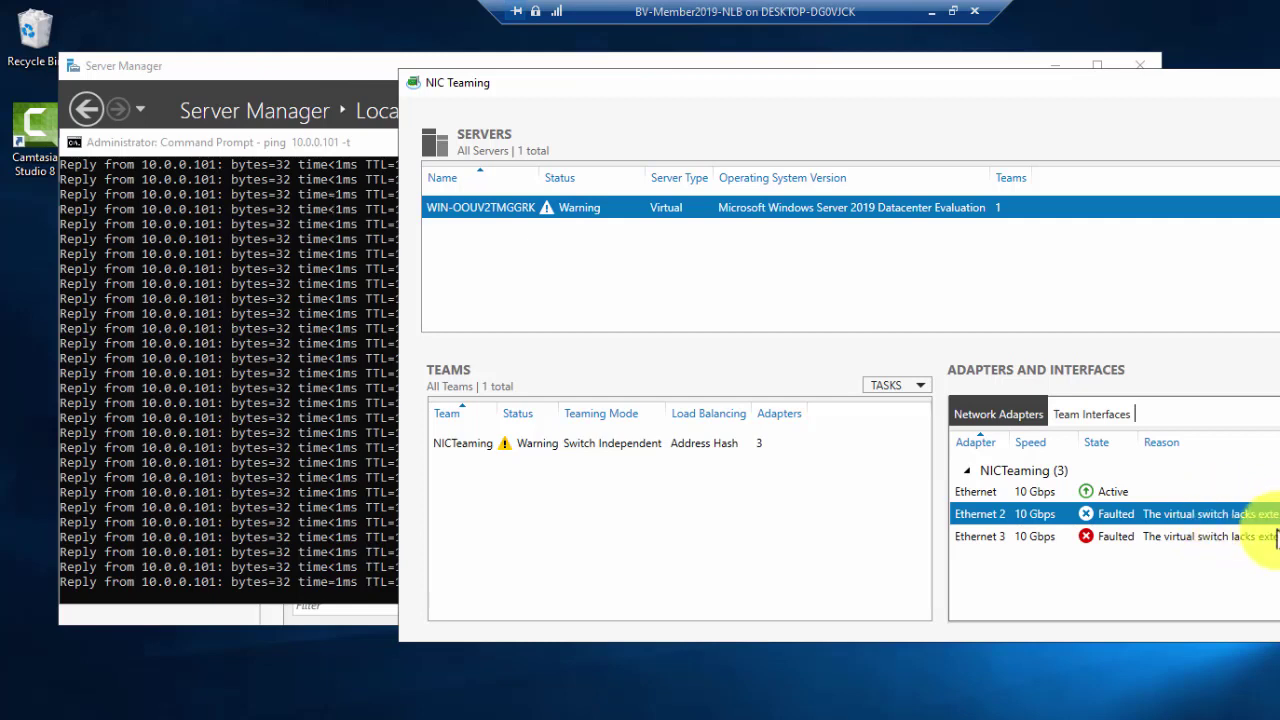
pyautogui.click(1060, 540)
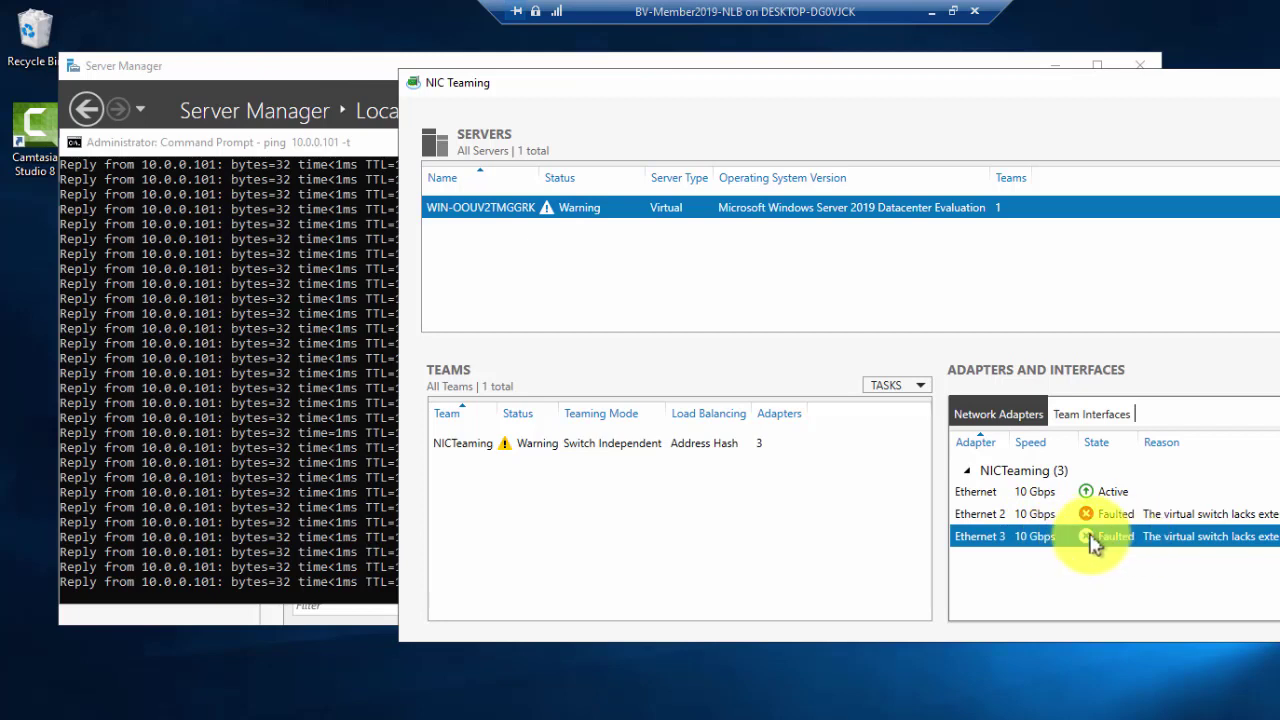
# Disable and re-enable the Ethernet 2 adapter from within the NICTeaming team's adapter list.
pyautogui.click(1130, 516)
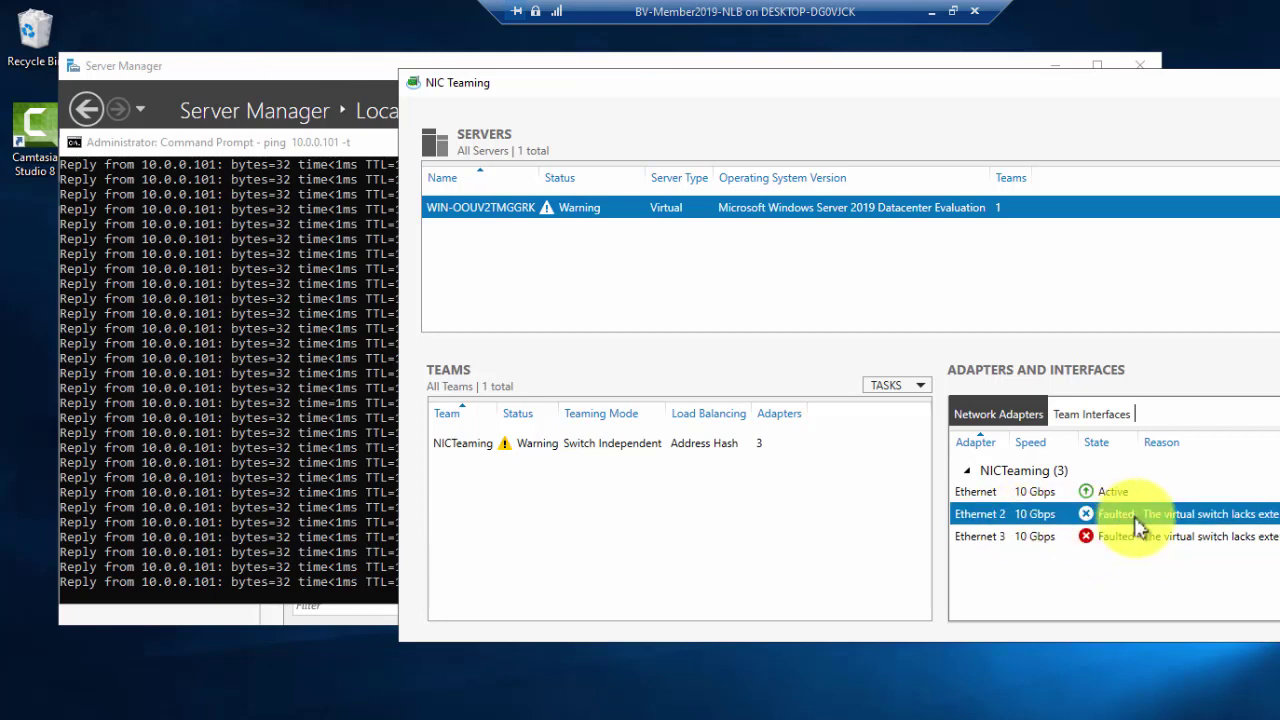
pyautogui.rightClick(1117, 527)
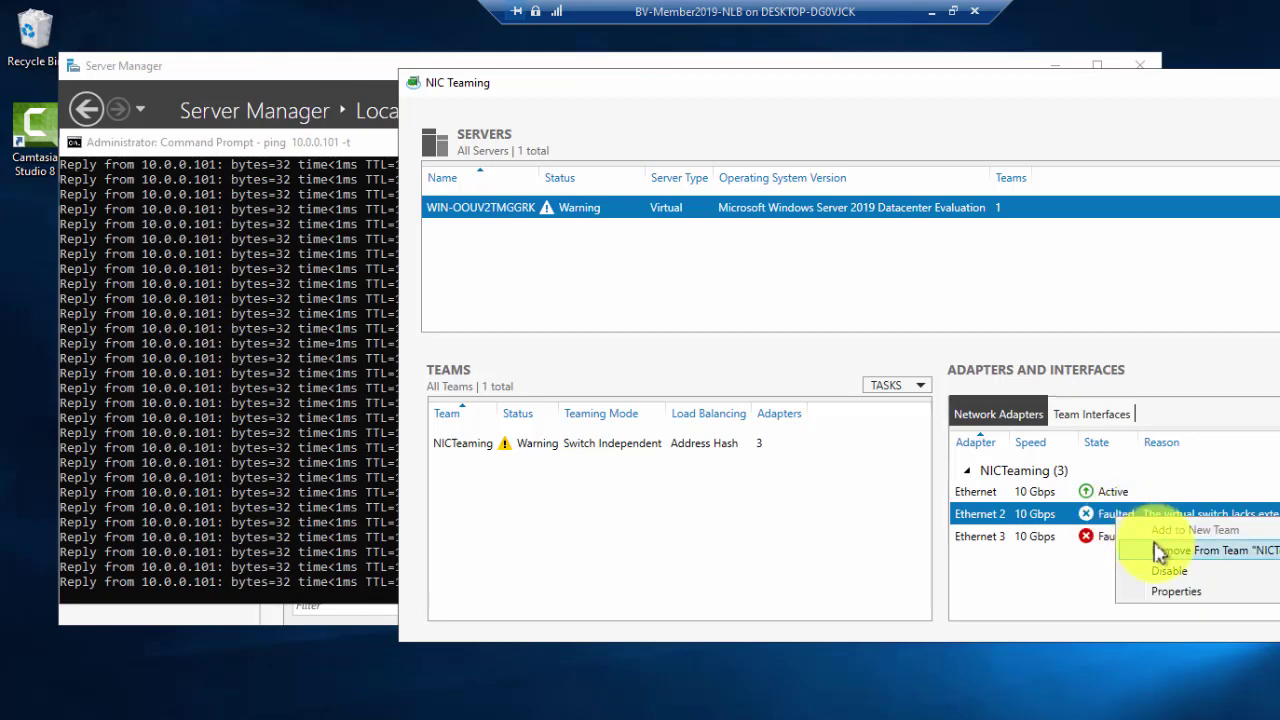
pyautogui.click(1170, 573)
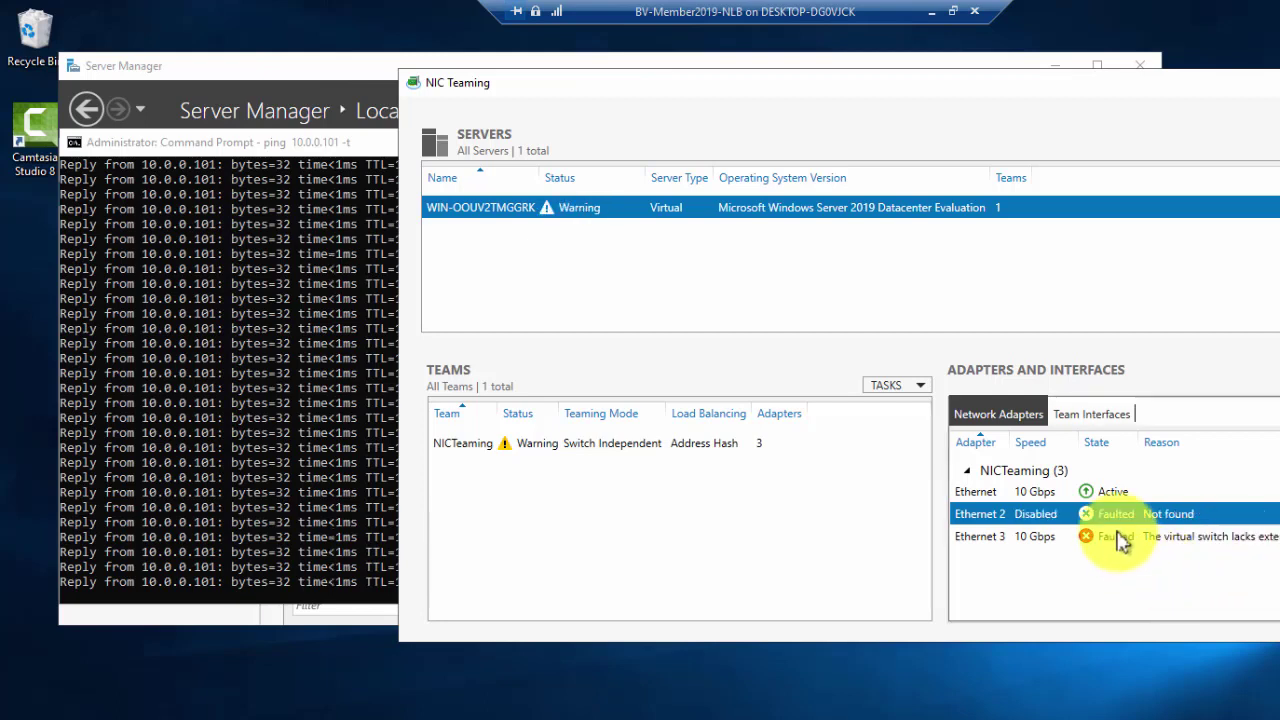
pyautogui.rightClick(1115, 525)
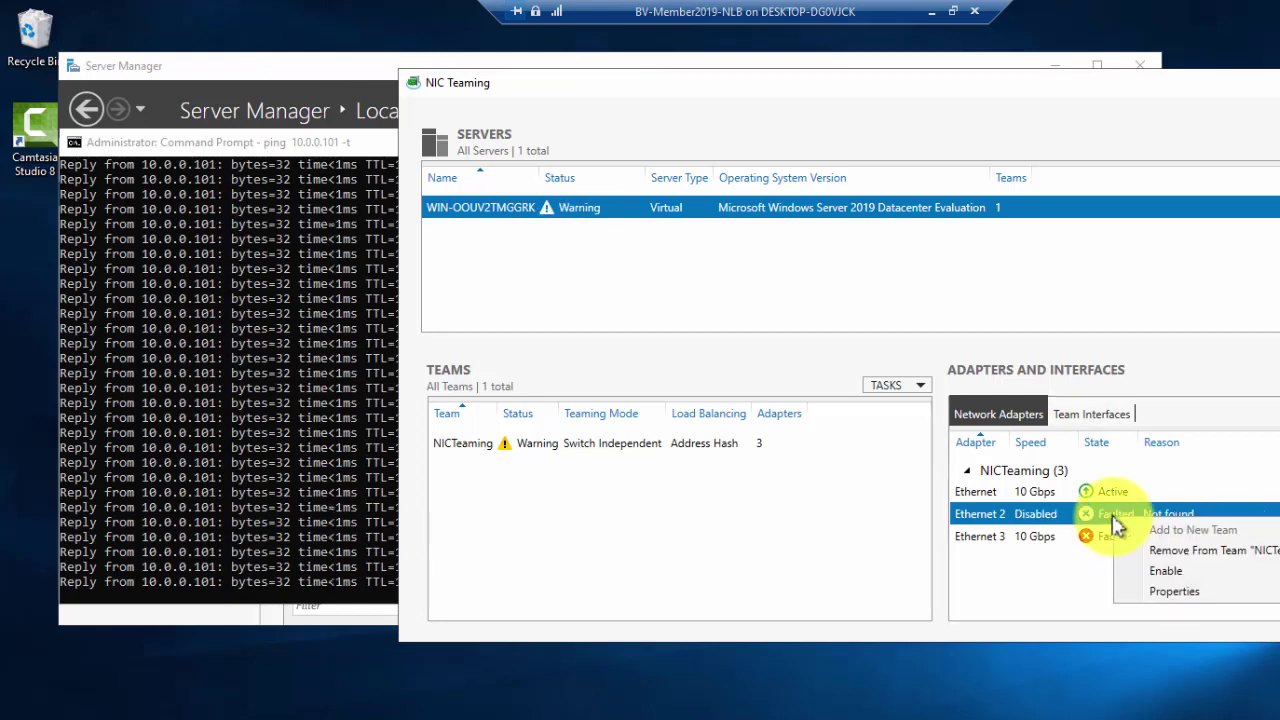
pyautogui.click(1170, 568)
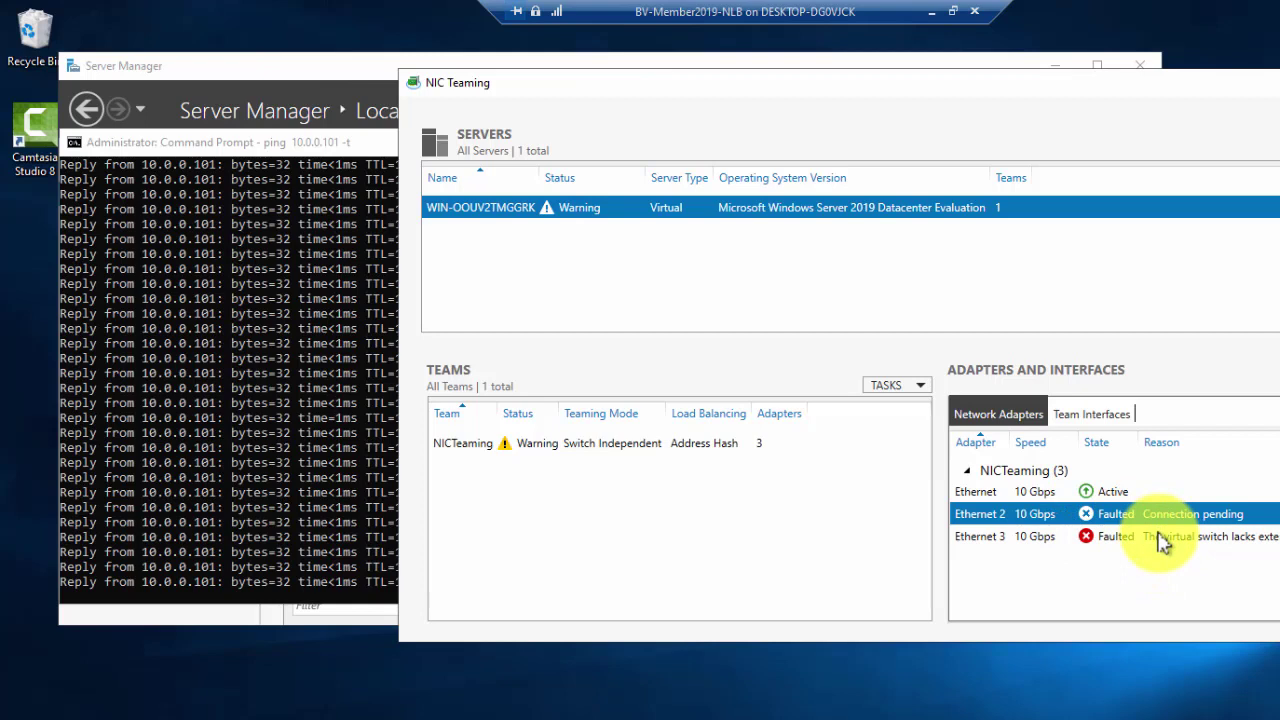
# Disable and re-enable the Ethernet 3 adapter from within the NICTeaming team's adapter list.
pyautogui.click(1128, 541)
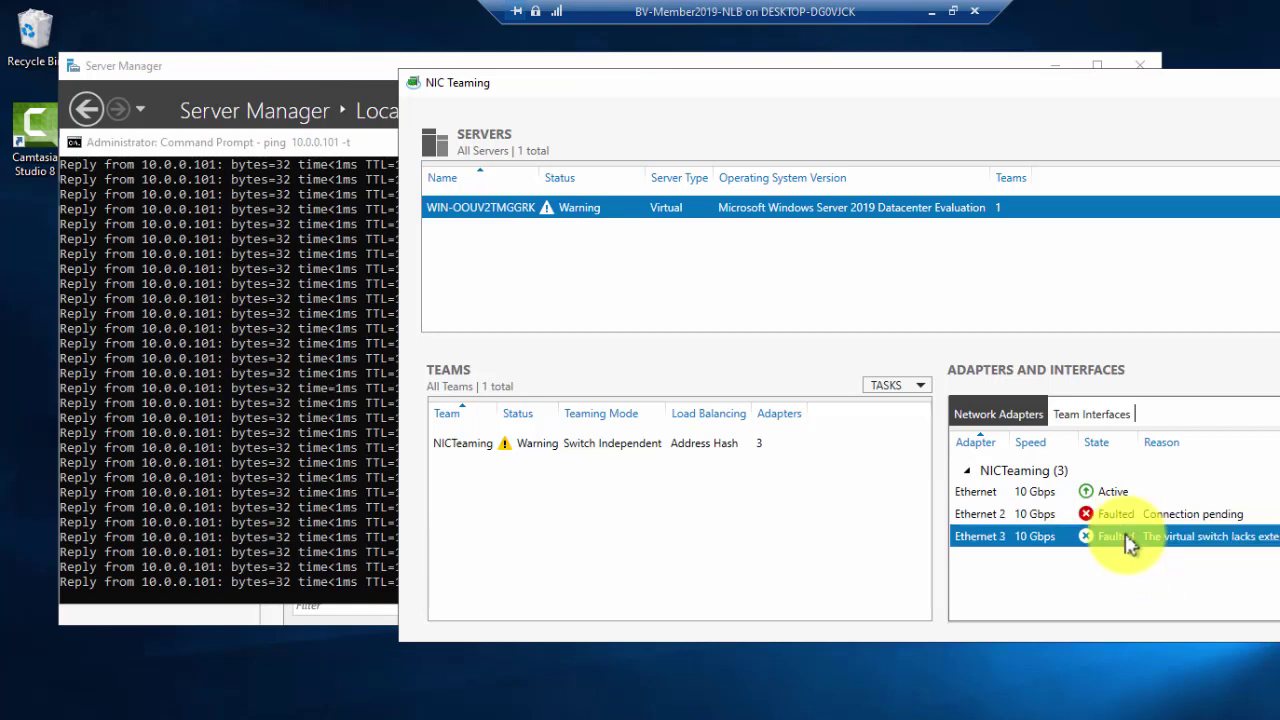
pyautogui.rightClick(1128, 542)
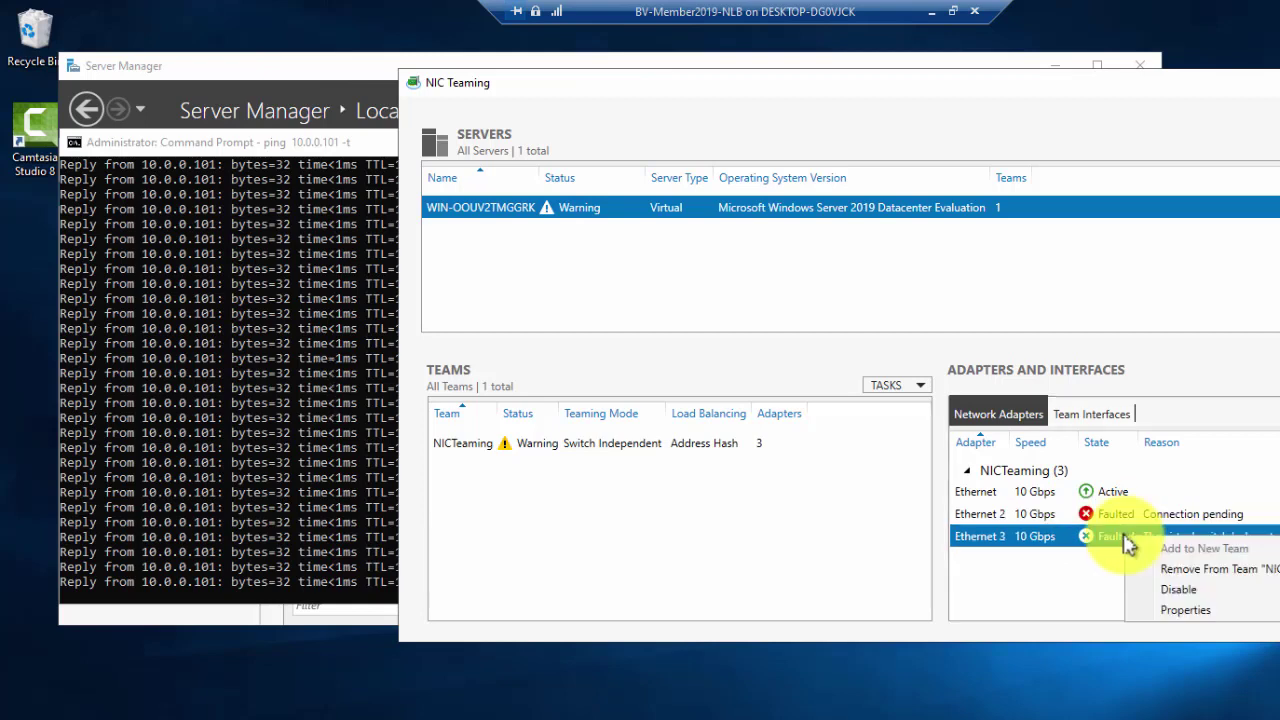
pyautogui.click(1178, 589)
pyautogui.rightClick(1138, 545)
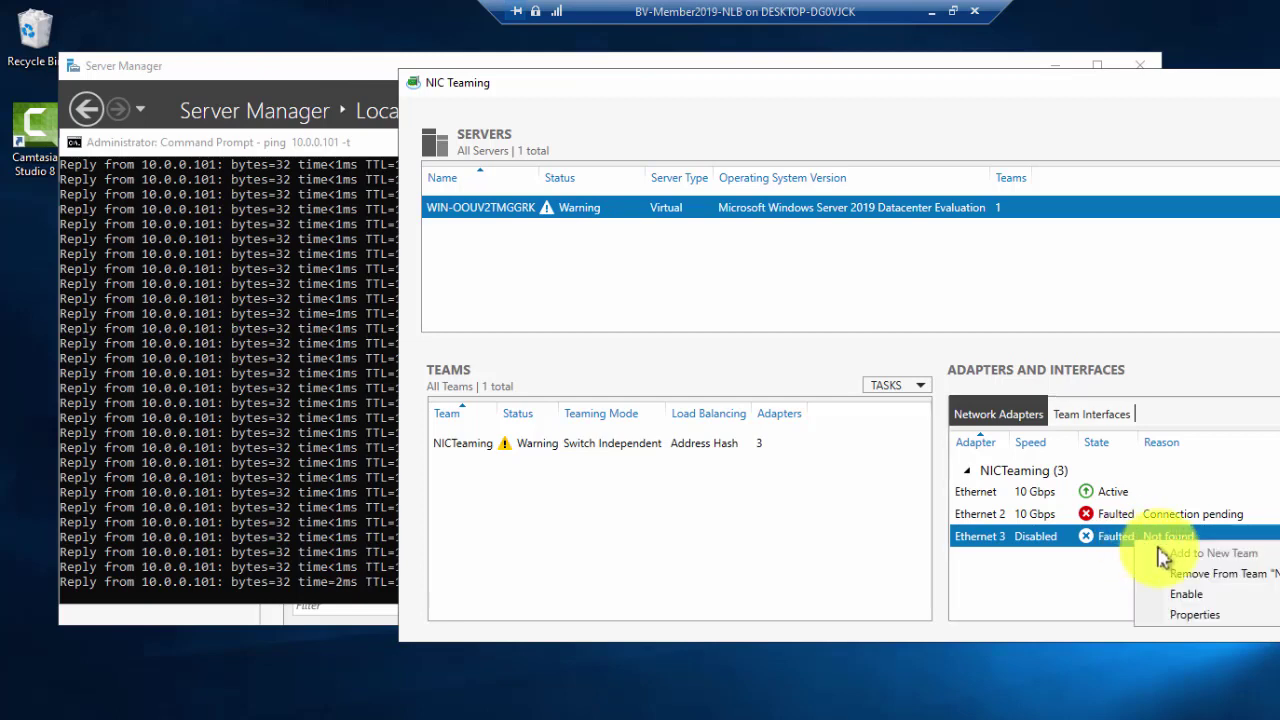
pyautogui.click(1200, 594)
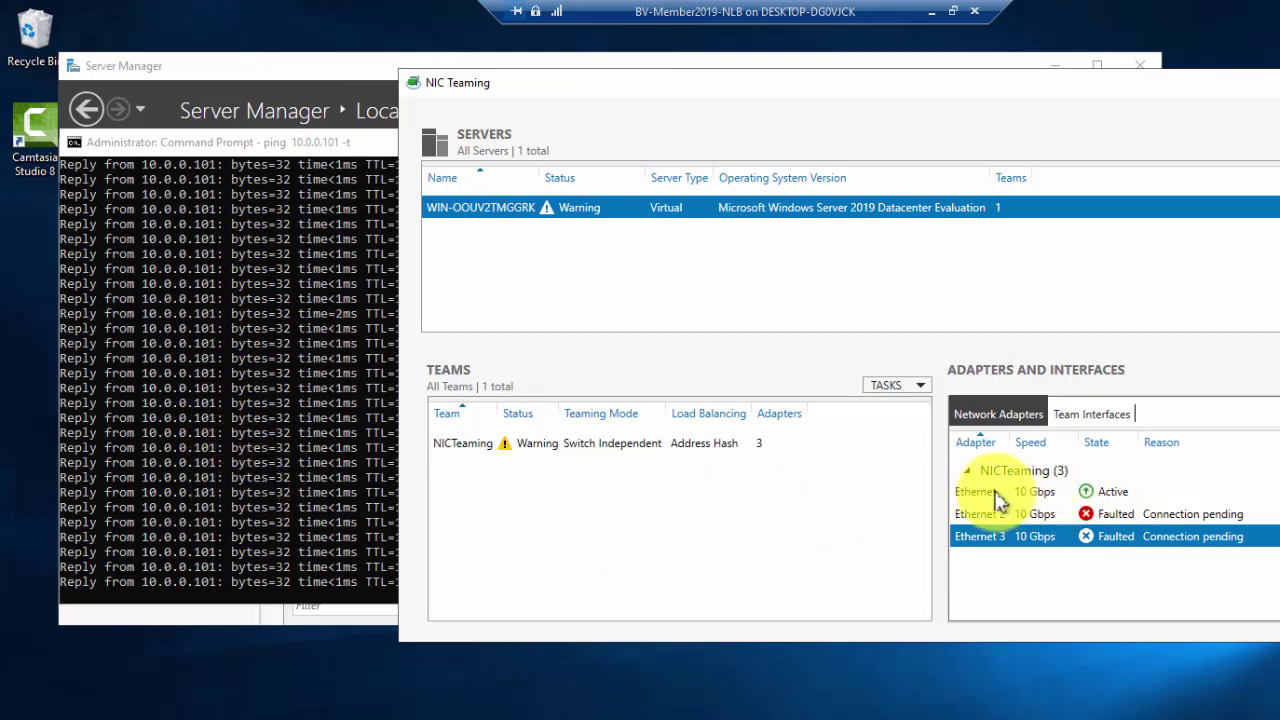
# Check the state of all three NICTeaming adapters and the continuous ping output, and minimize the virtual machine window.
pyautogui.click(1103, 492)
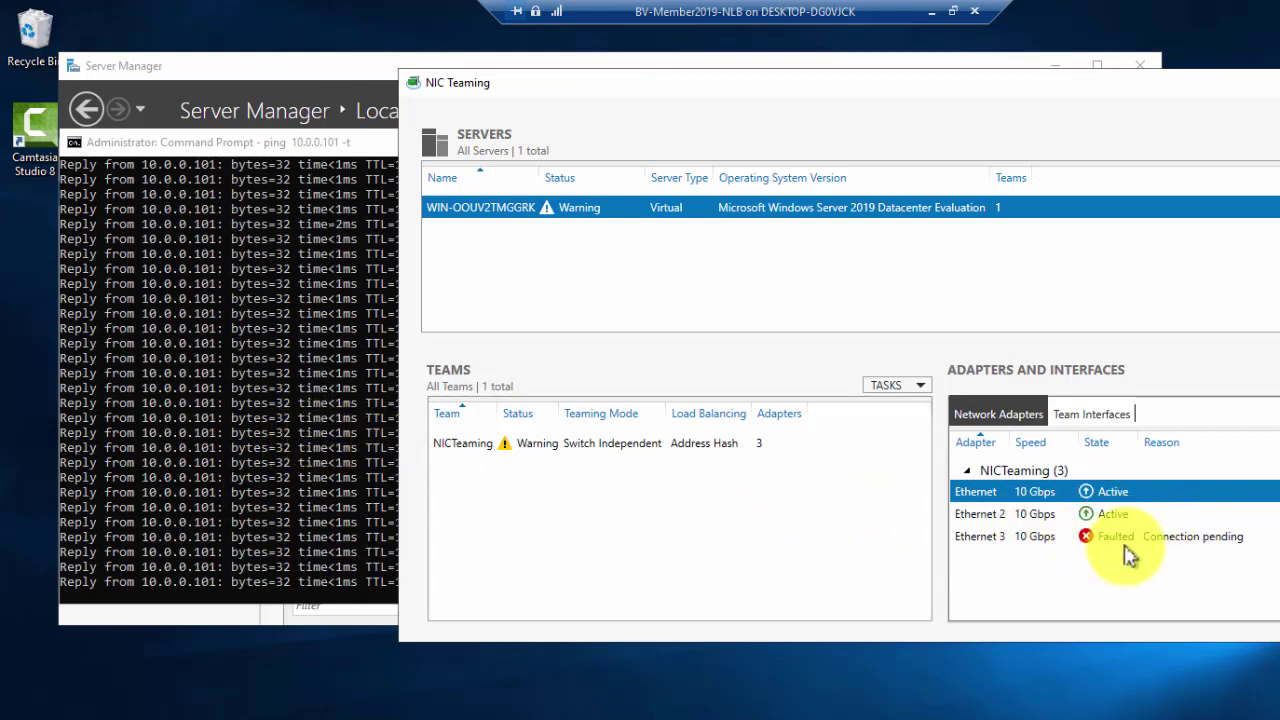
pyautogui.click(1104, 517)
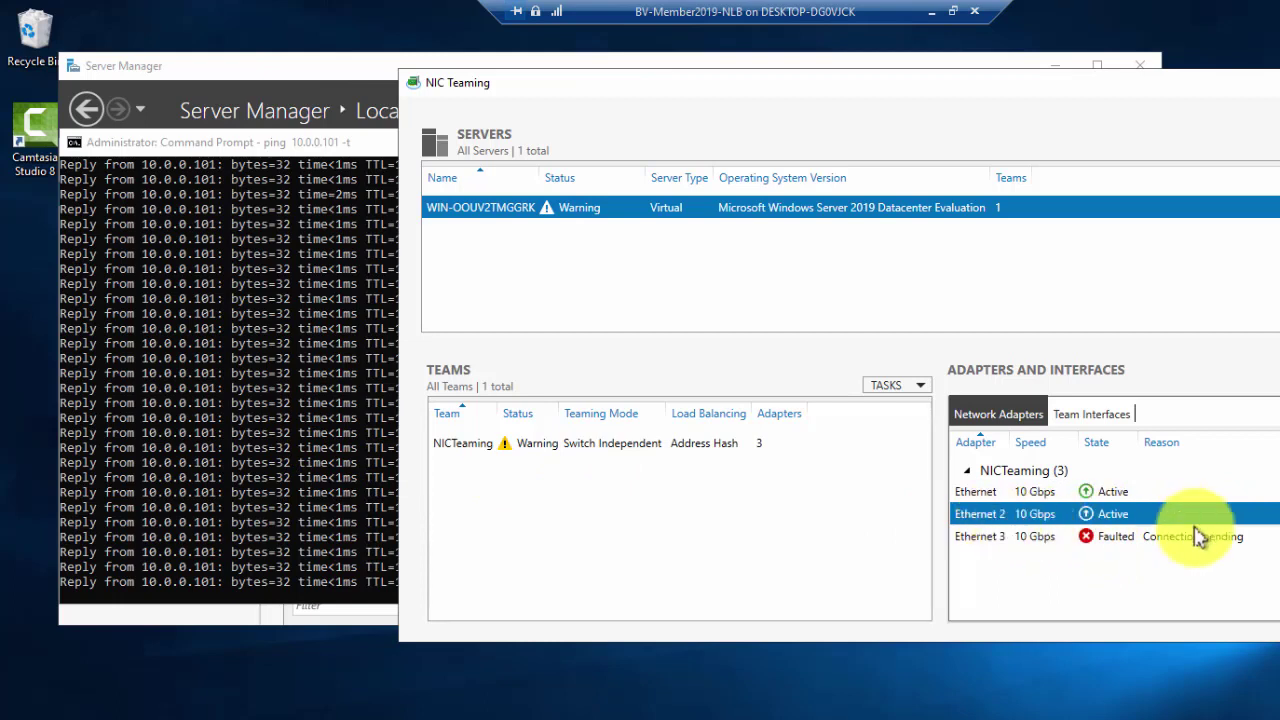
pyautogui.click(1030, 540)
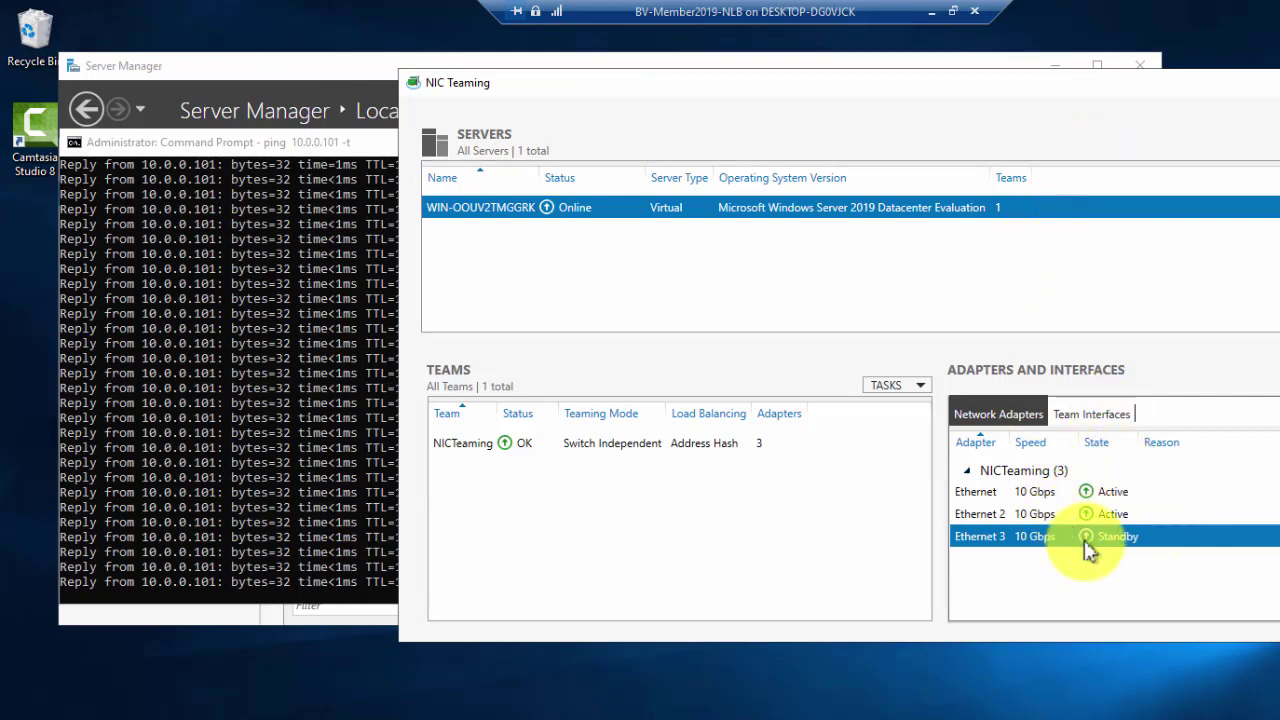
pyautogui.click(321, 394)
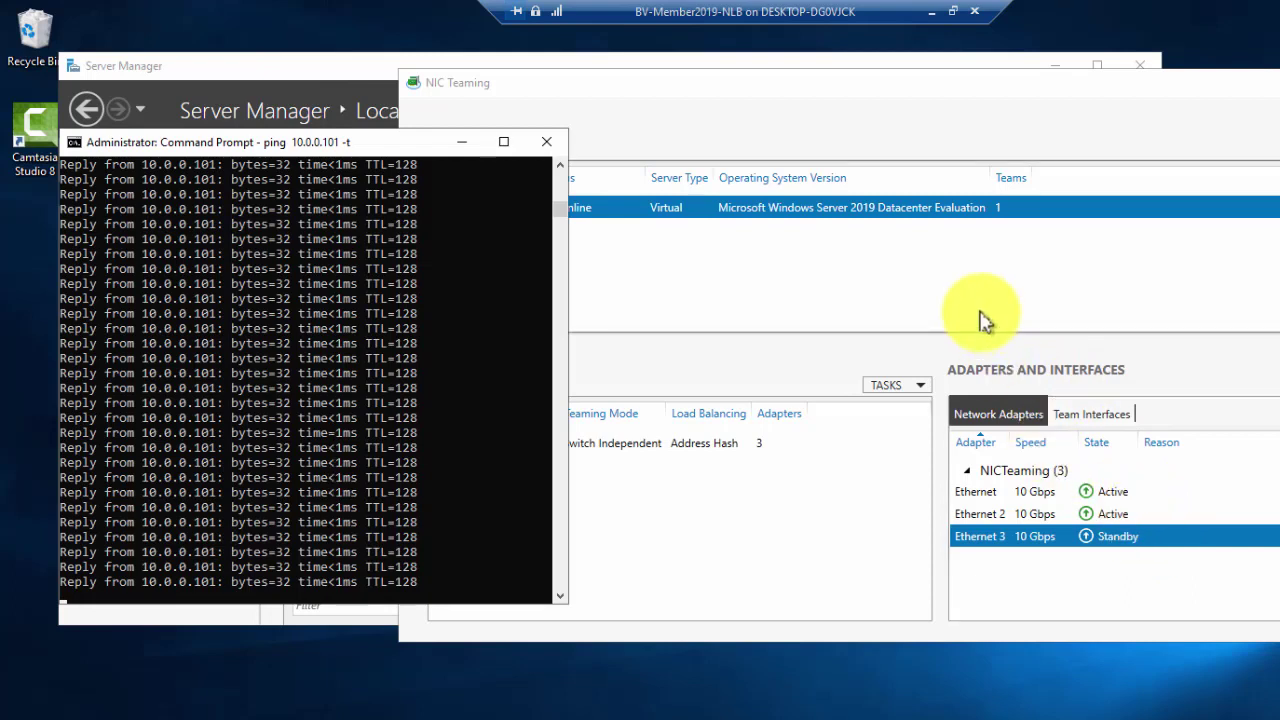
pyautogui.click(940, 30)
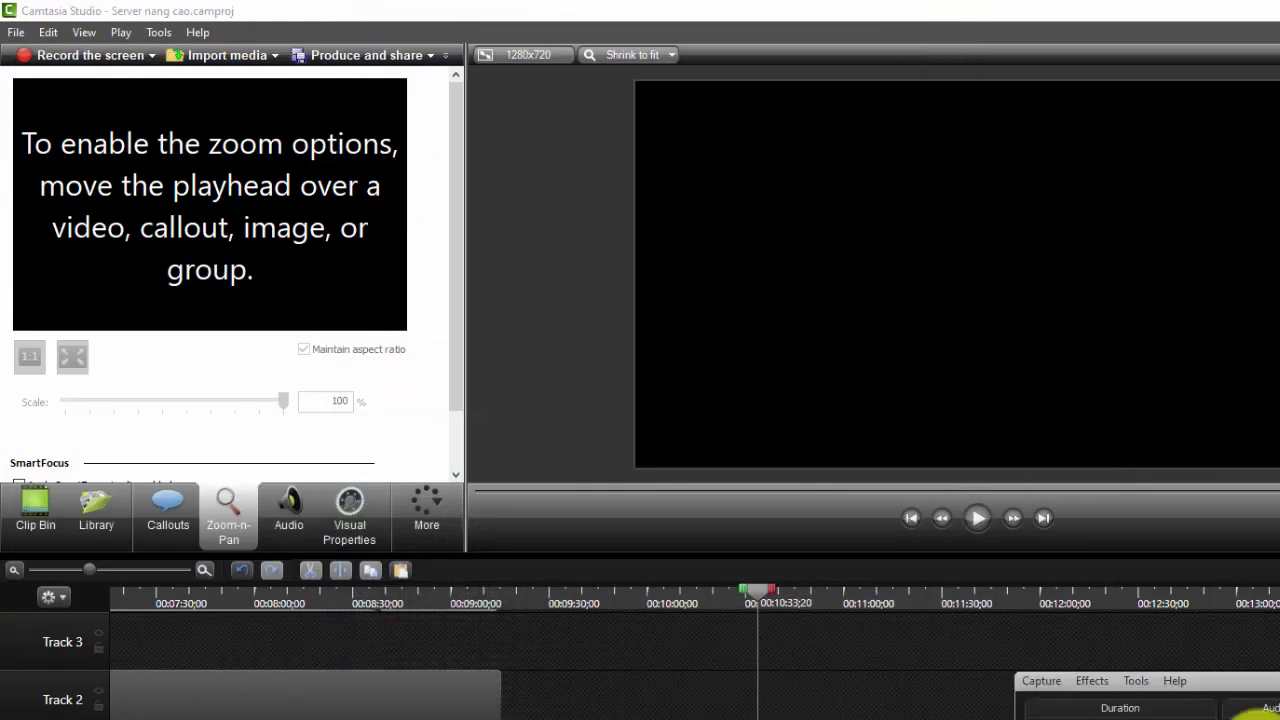